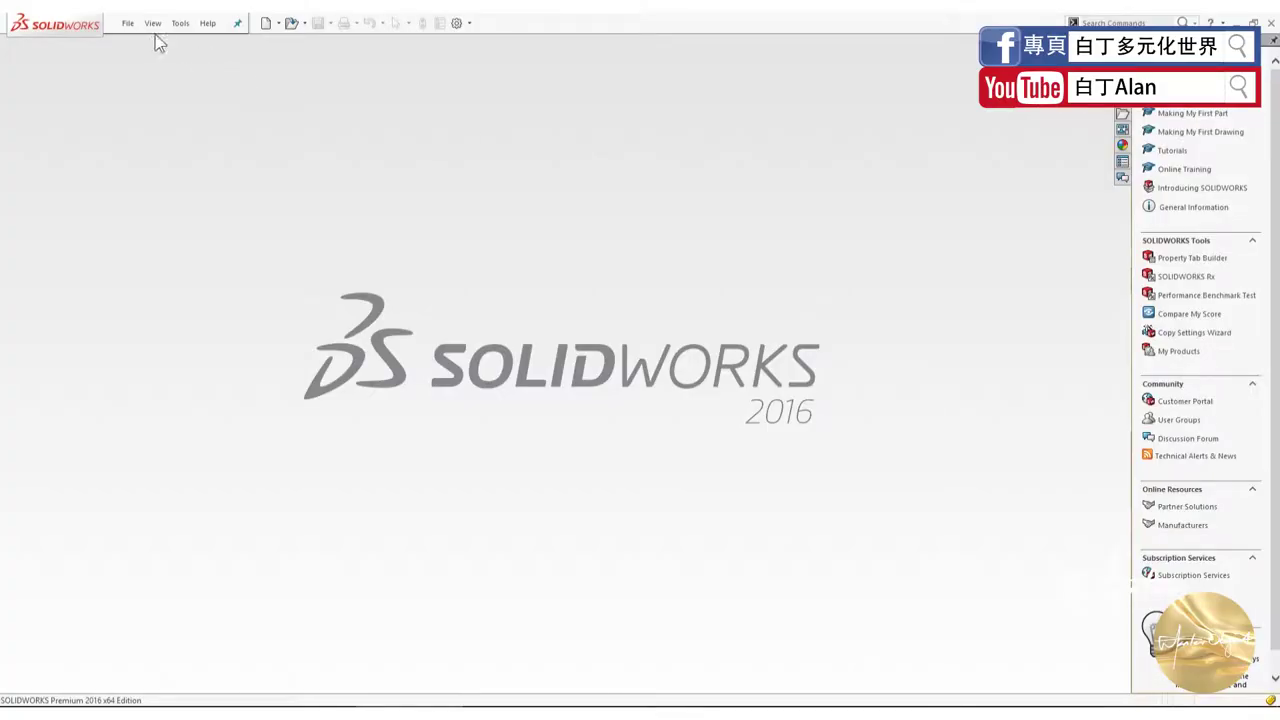
# Step: Create a new blank SolidWorks Part document
pyautogui.click(127, 23)
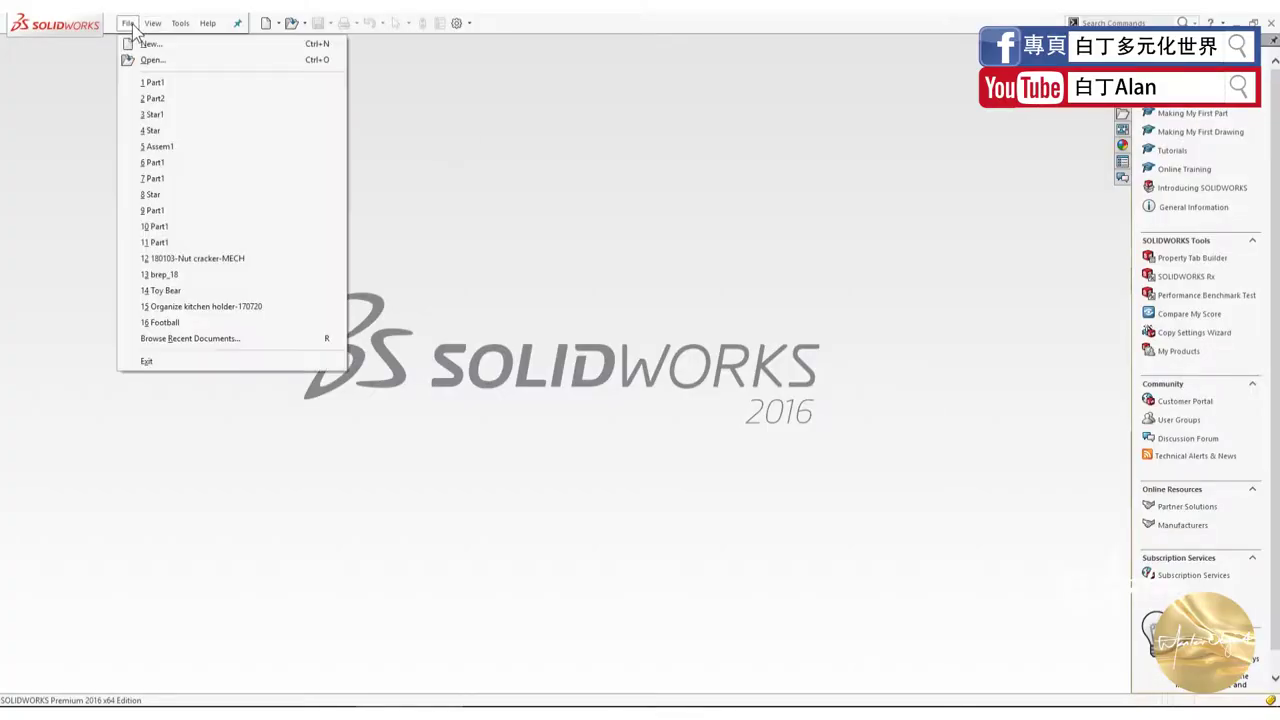
pyautogui.click(135, 46)
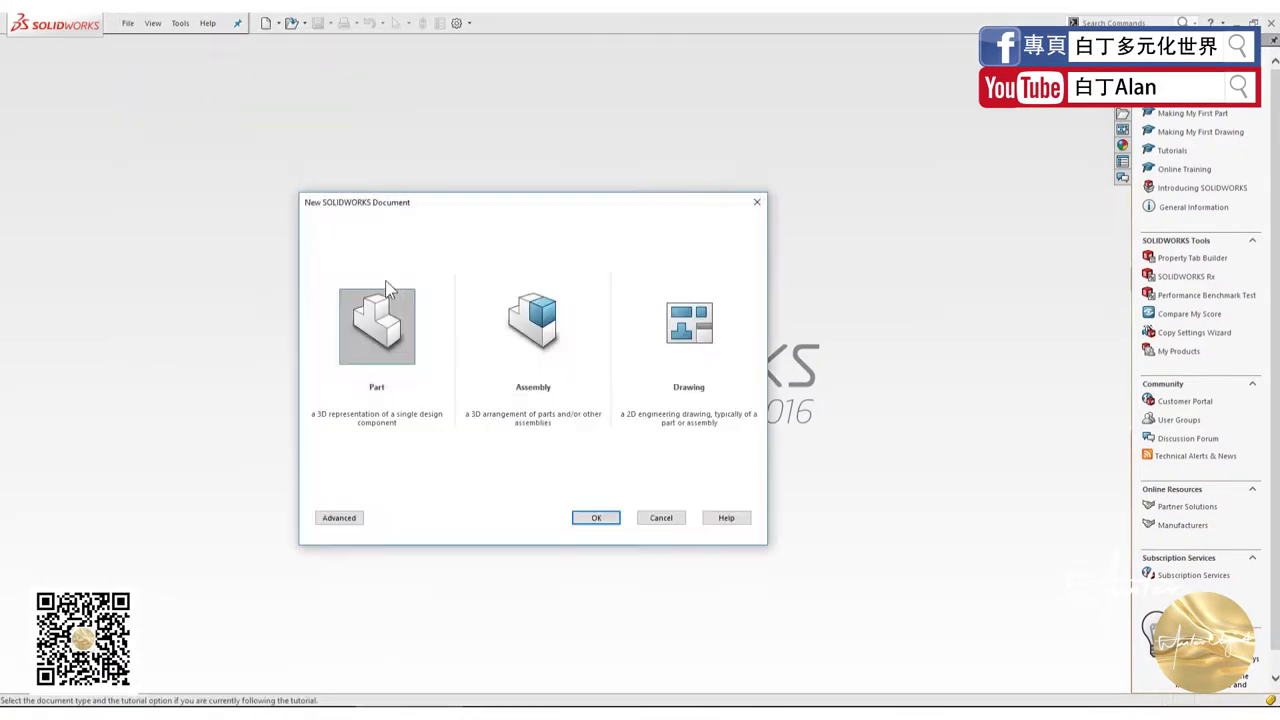
pyautogui.click(594, 519)
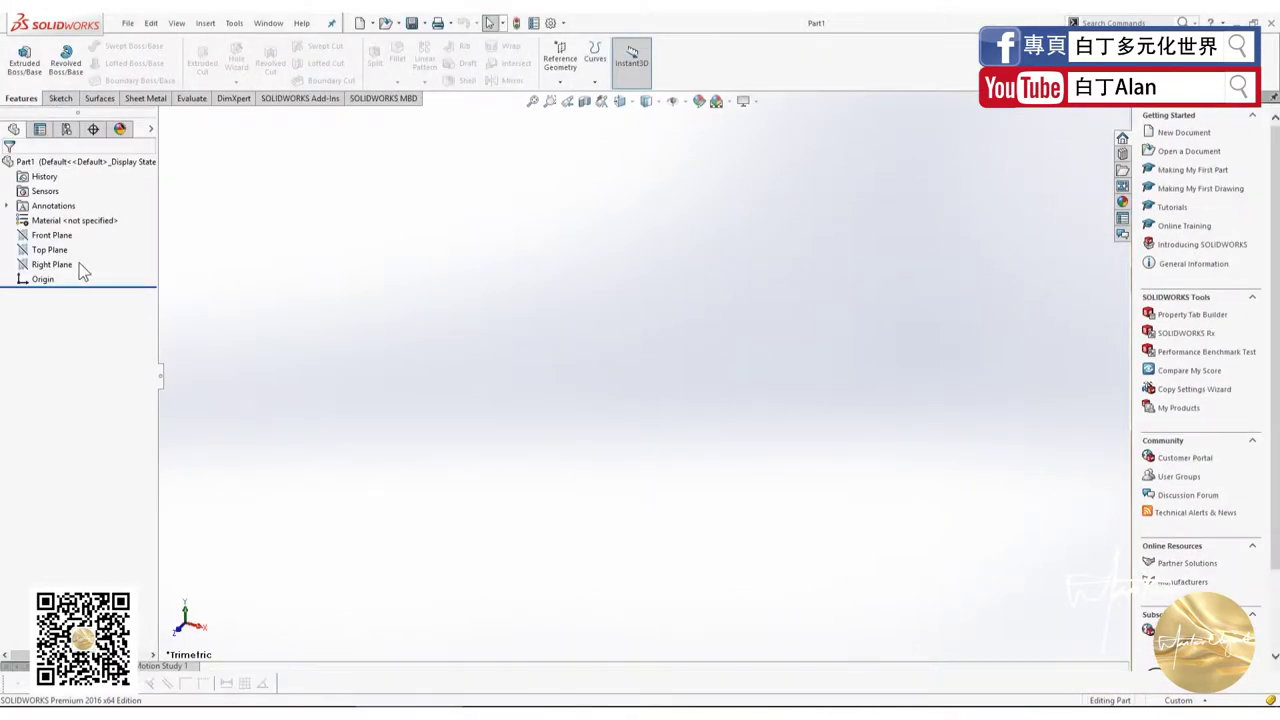
# Step: Sketch a corner rectangle from the origin on Top Plane and extrude it into a block
pyautogui.click(50, 250)
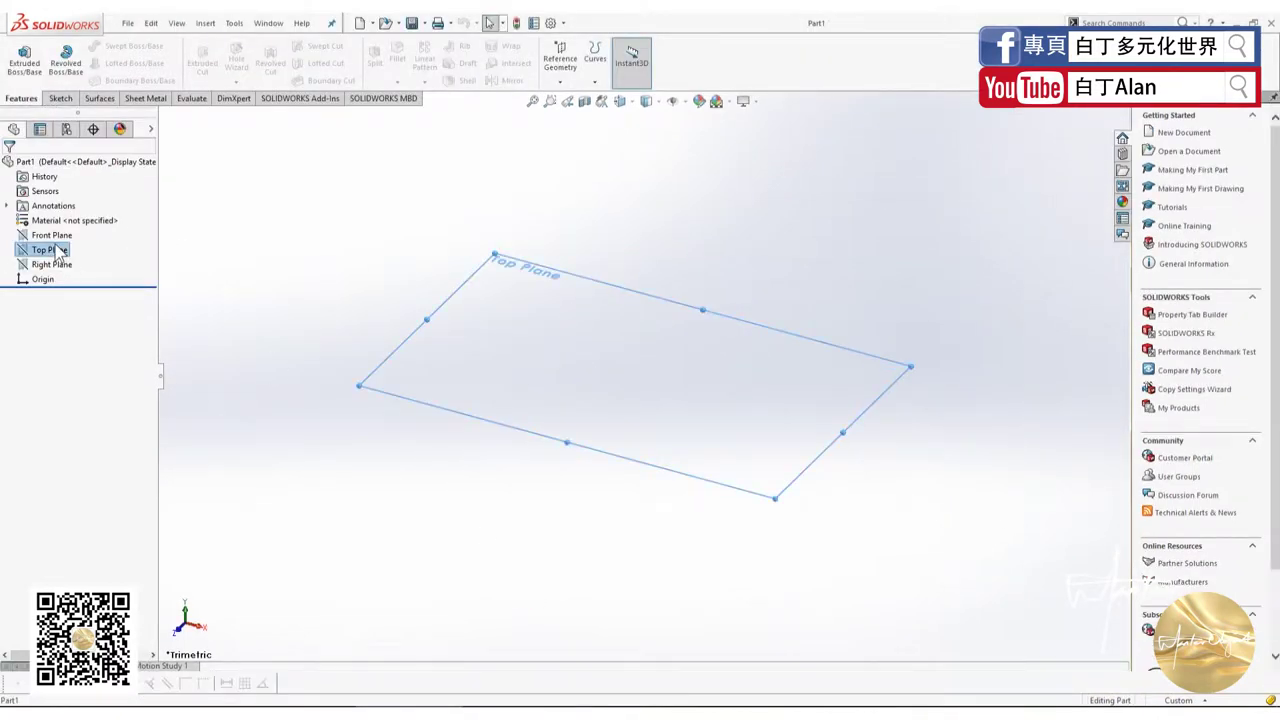
pyautogui.click(56, 98)
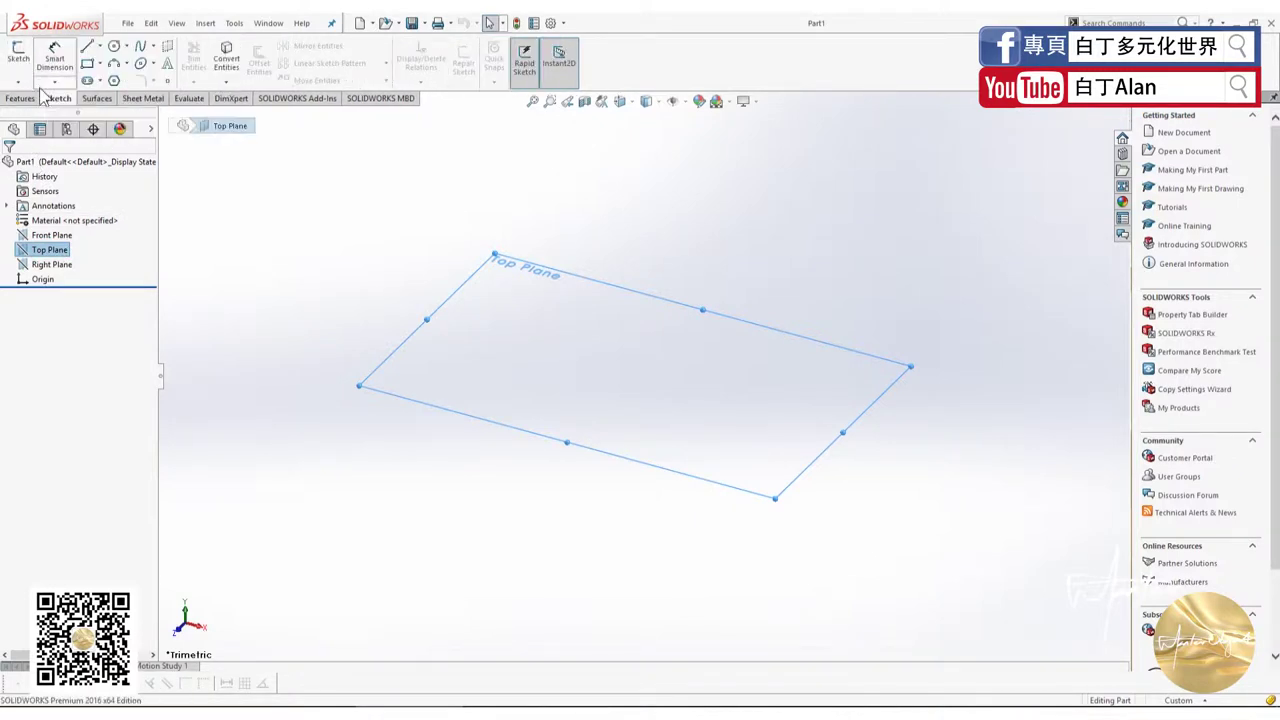
pyautogui.click(20, 62)
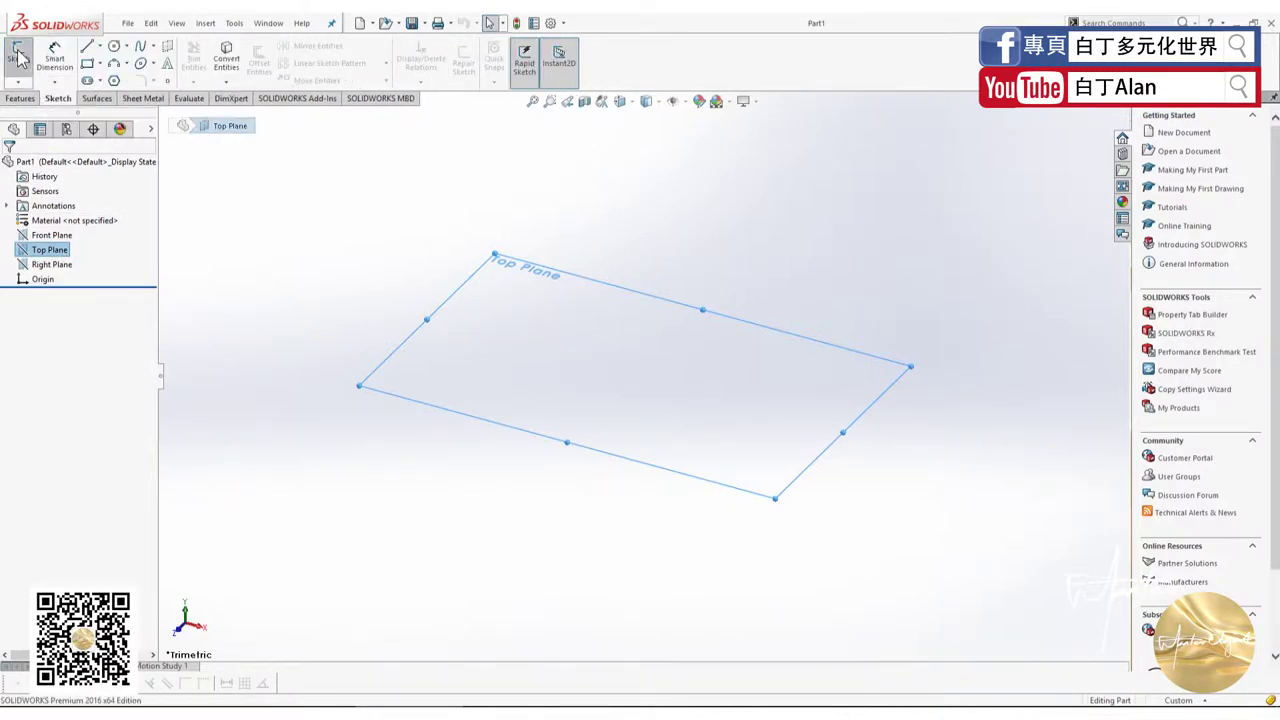
pyautogui.click(88, 64)
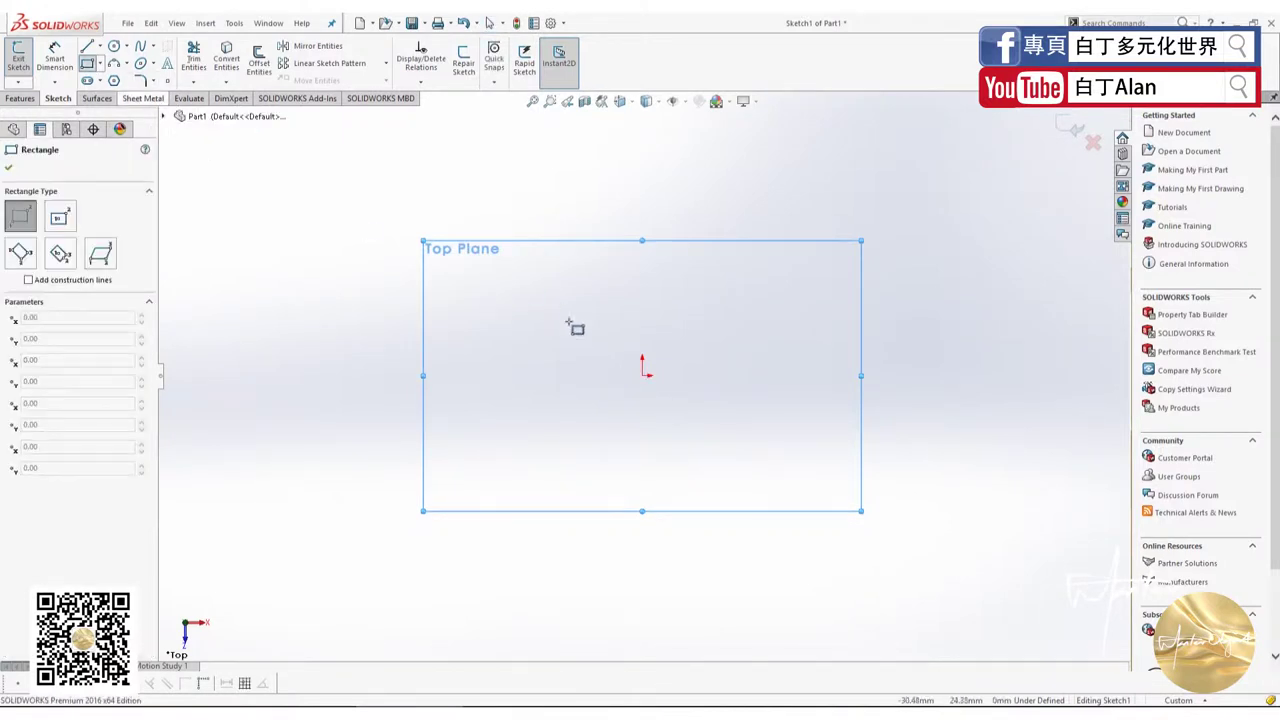
pyautogui.click(642, 375)
pyautogui.click(765, 268)
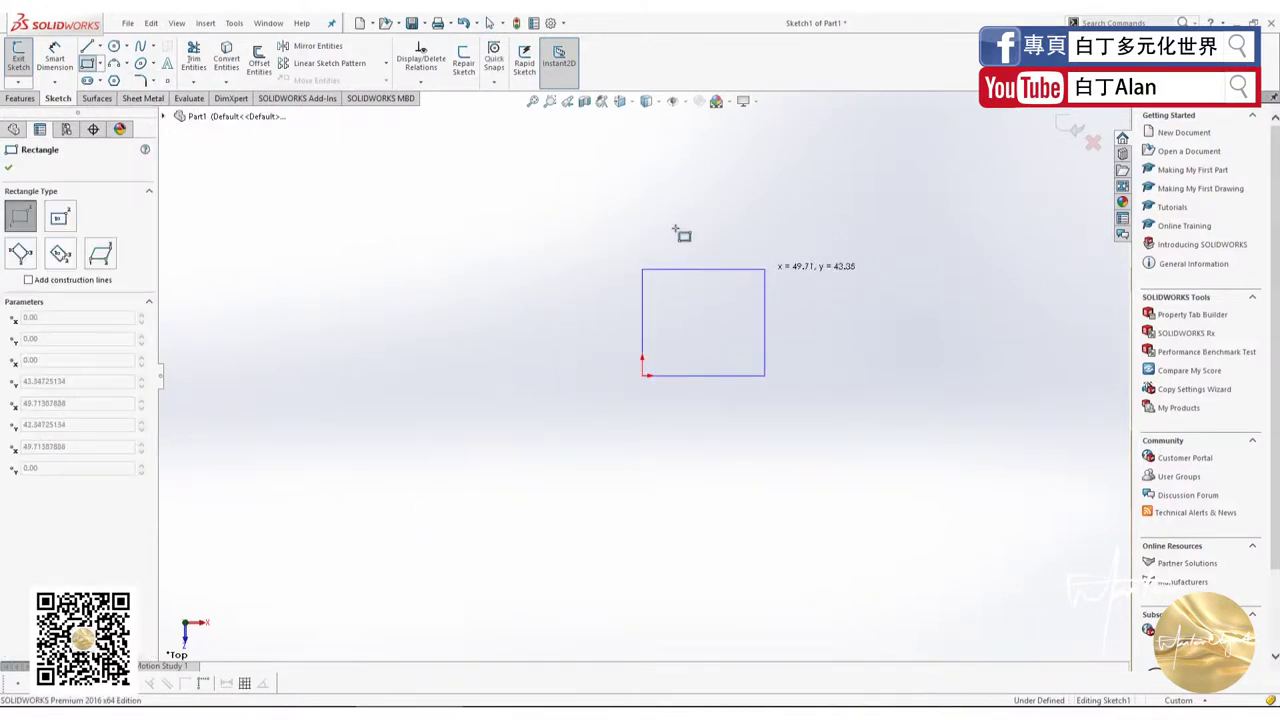
pyautogui.click(20, 98)
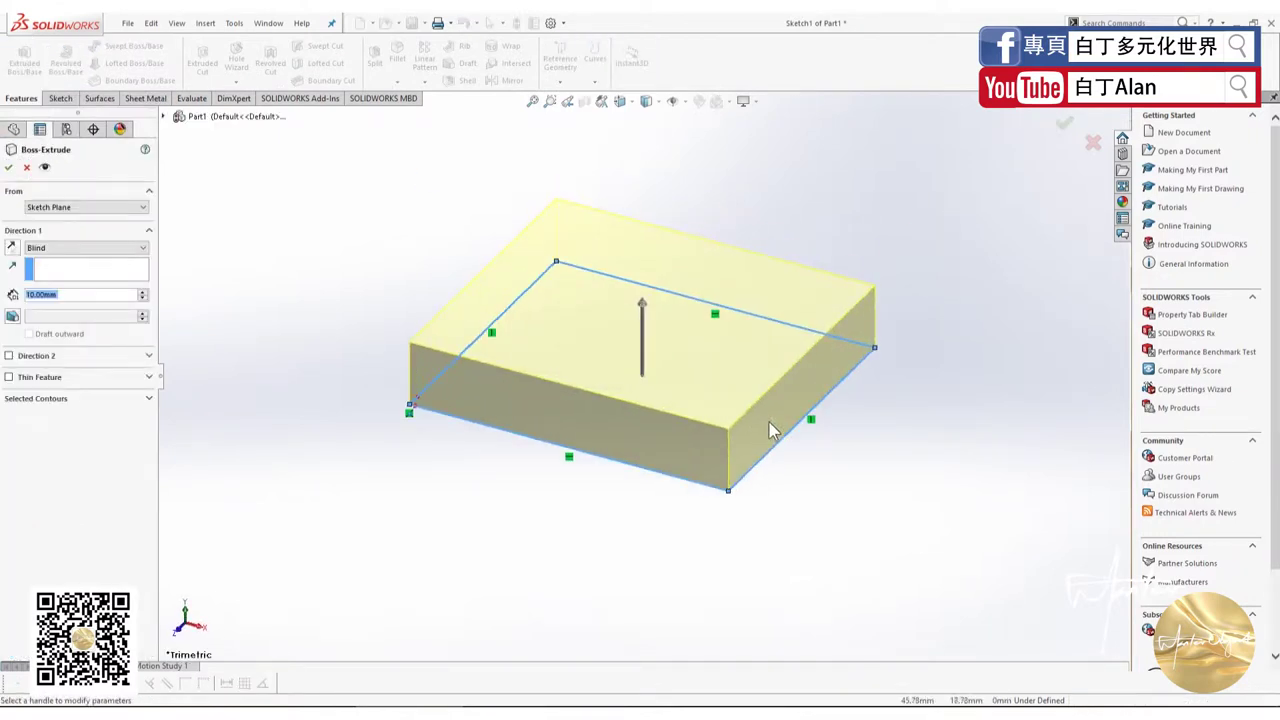
pyautogui.click(1064, 122)
# Step: Edit Boss-Extrude1 so the block's extrusion depth is 52 mm
pyautogui.moveTo(880, 289); pyautogui.dragTo(866, 403, button='middle')
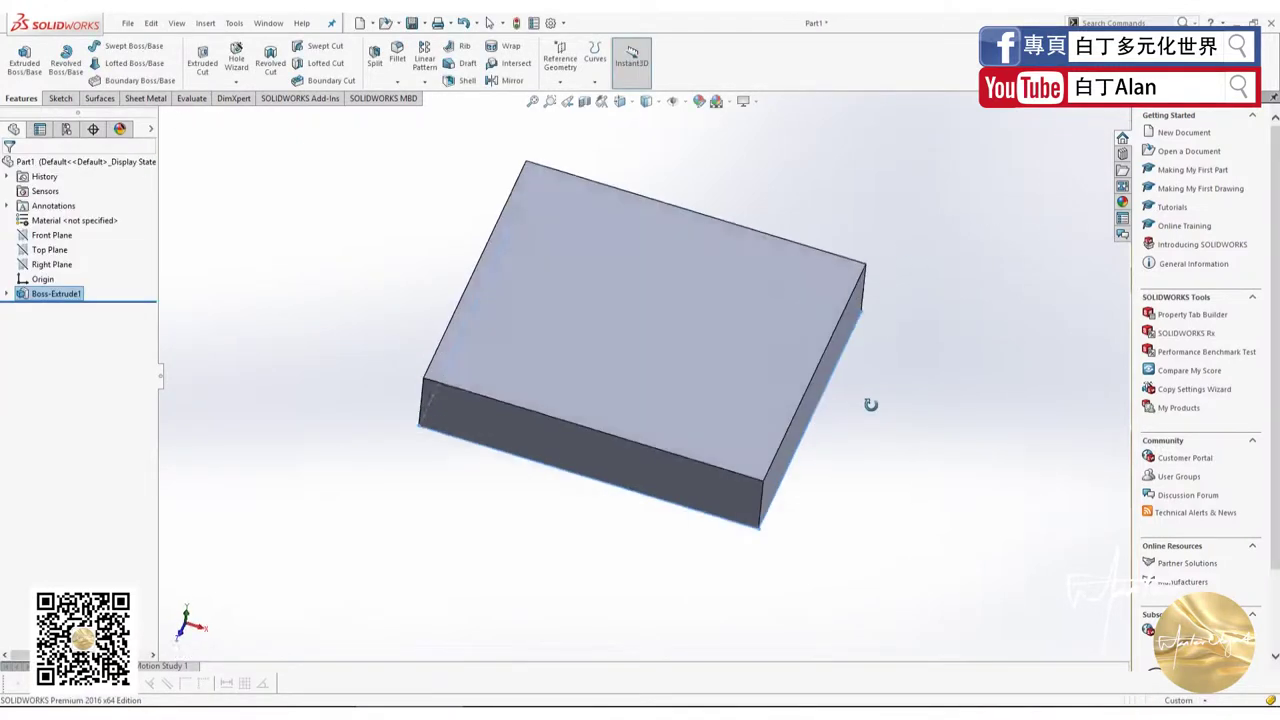
pyautogui.rightClick(55, 304)
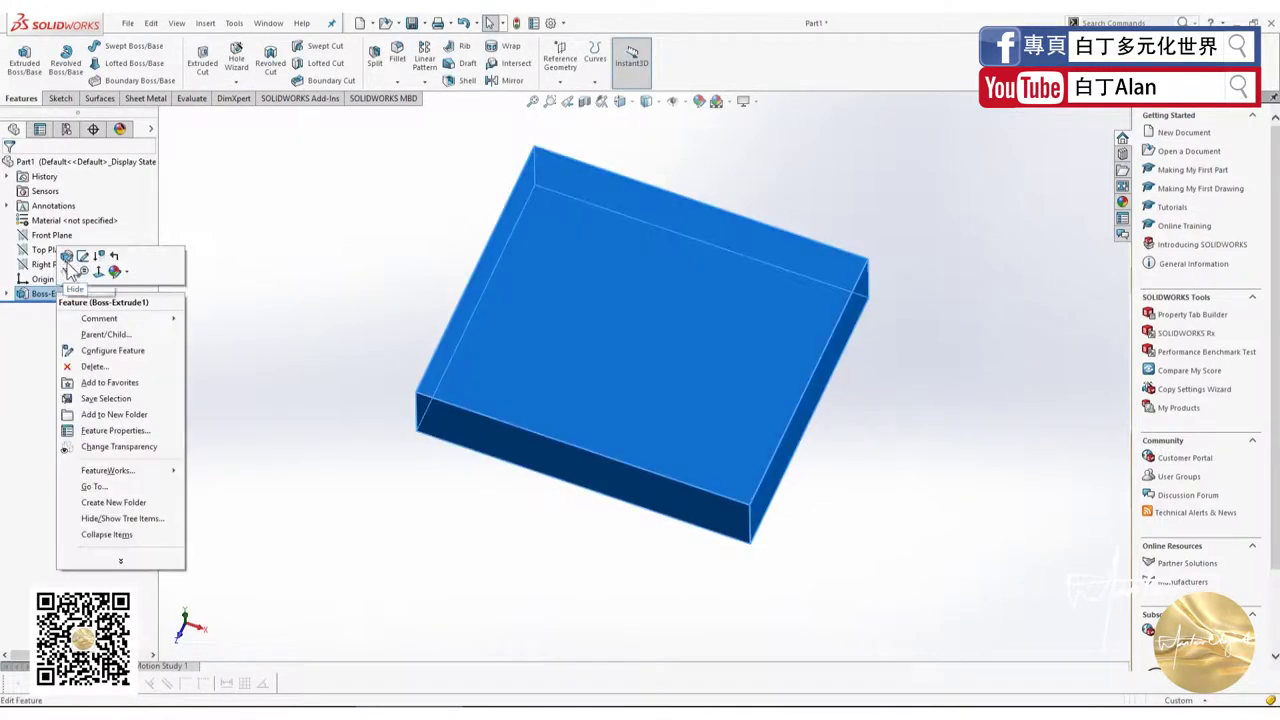
pyautogui.click(68, 262)
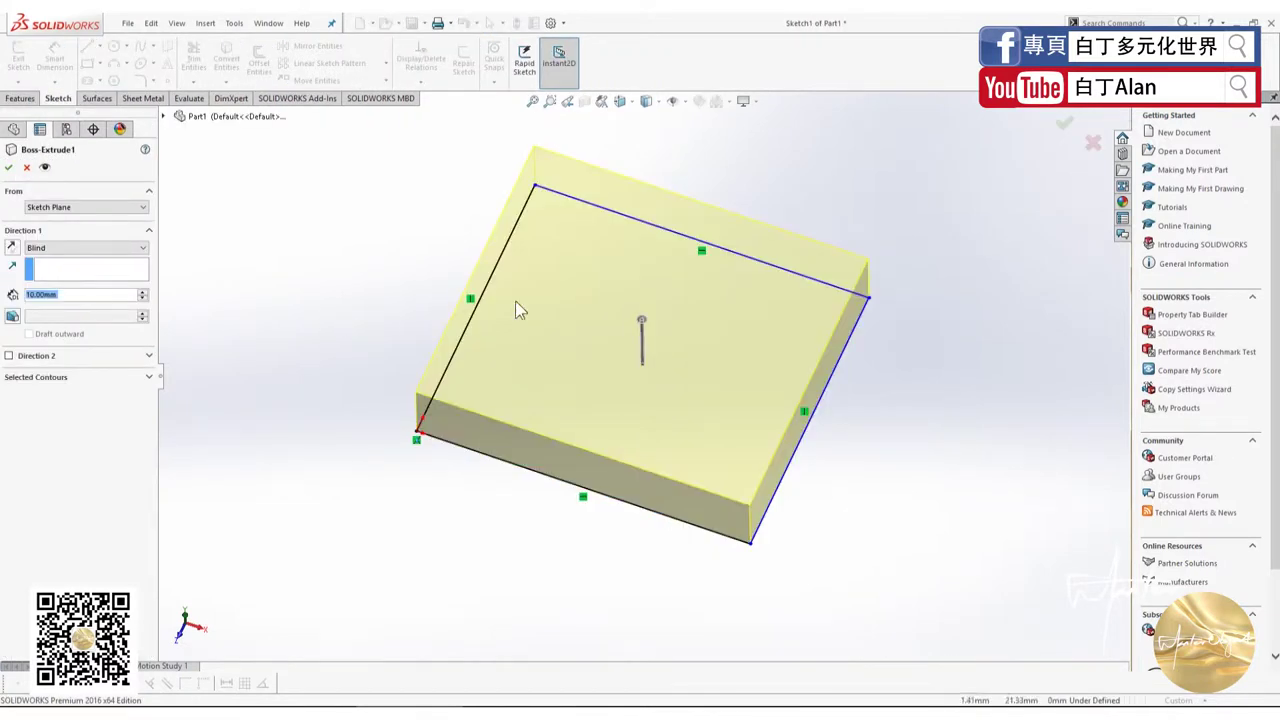
pyautogui.moveTo(646, 215); pyautogui.dragTo(640, 157)
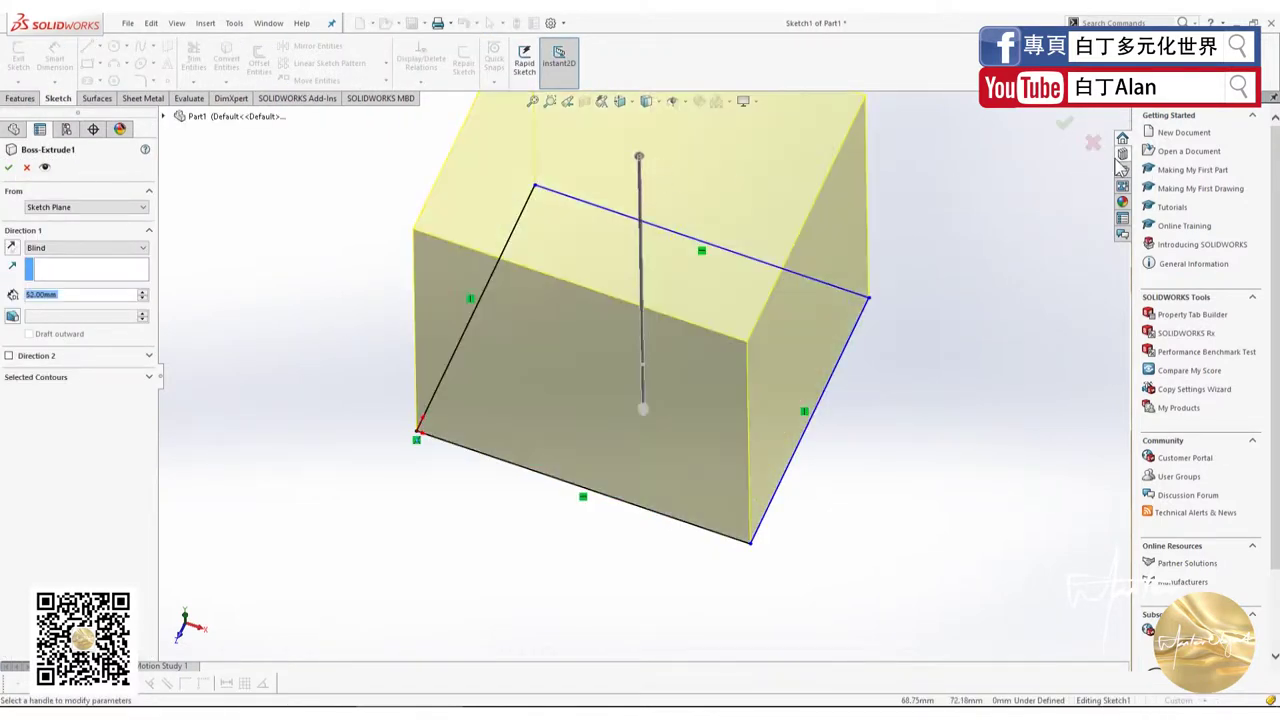
pyautogui.click(1064, 122)
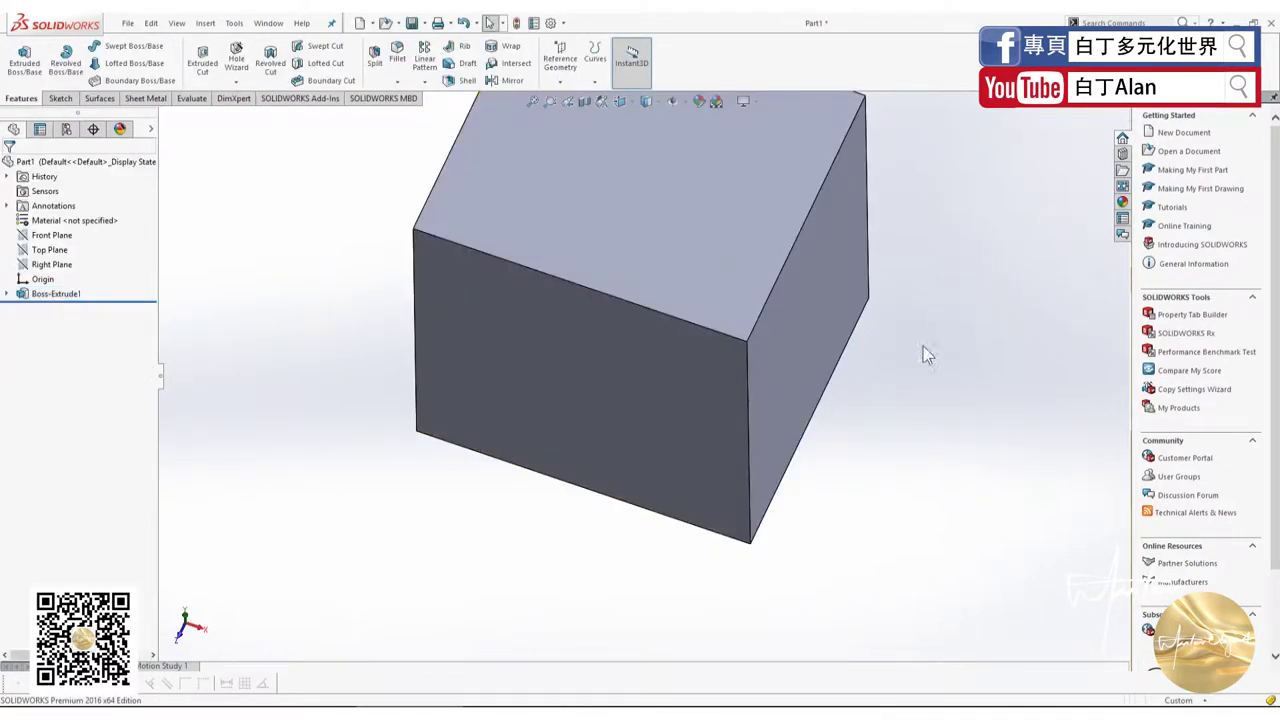
pyautogui.moveTo(805, 318); pyautogui.dragTo(543, 237, button='middle')
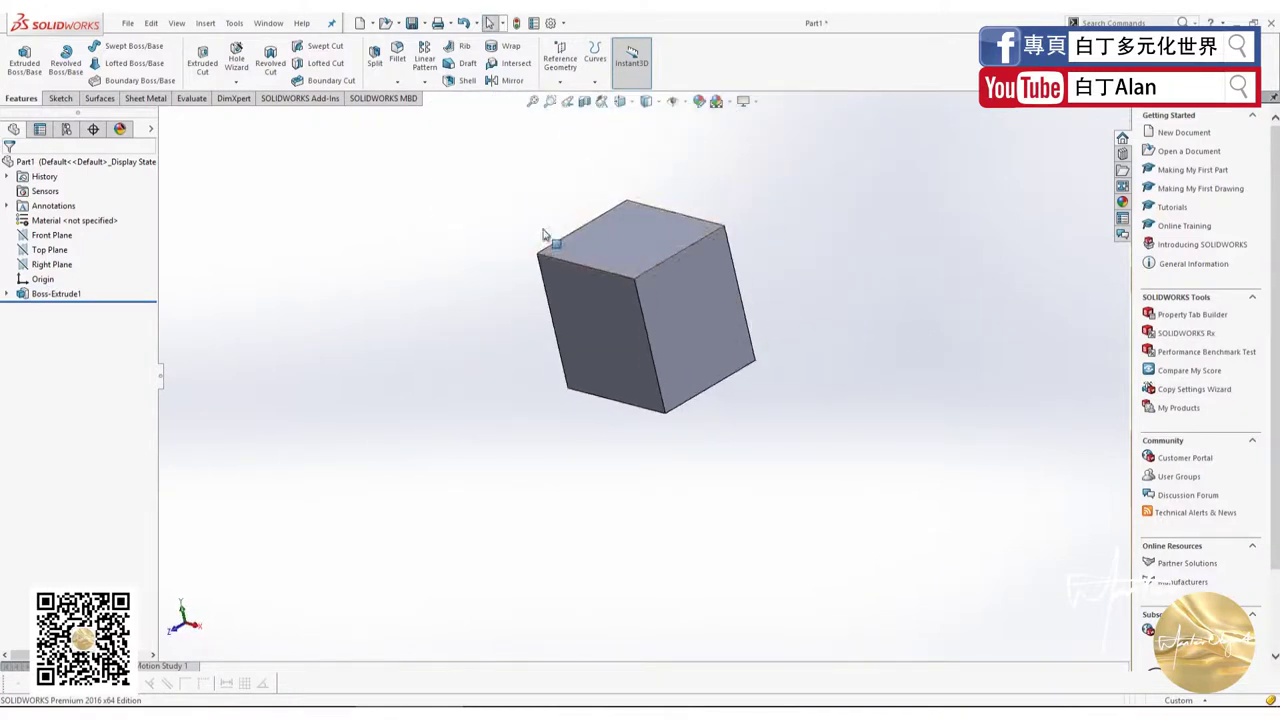
# Step: Save the part as Part1 on the Desktop and drag it into KeyShot
pyautogui.click(128, 23)
pyautogui.click(148, 155)
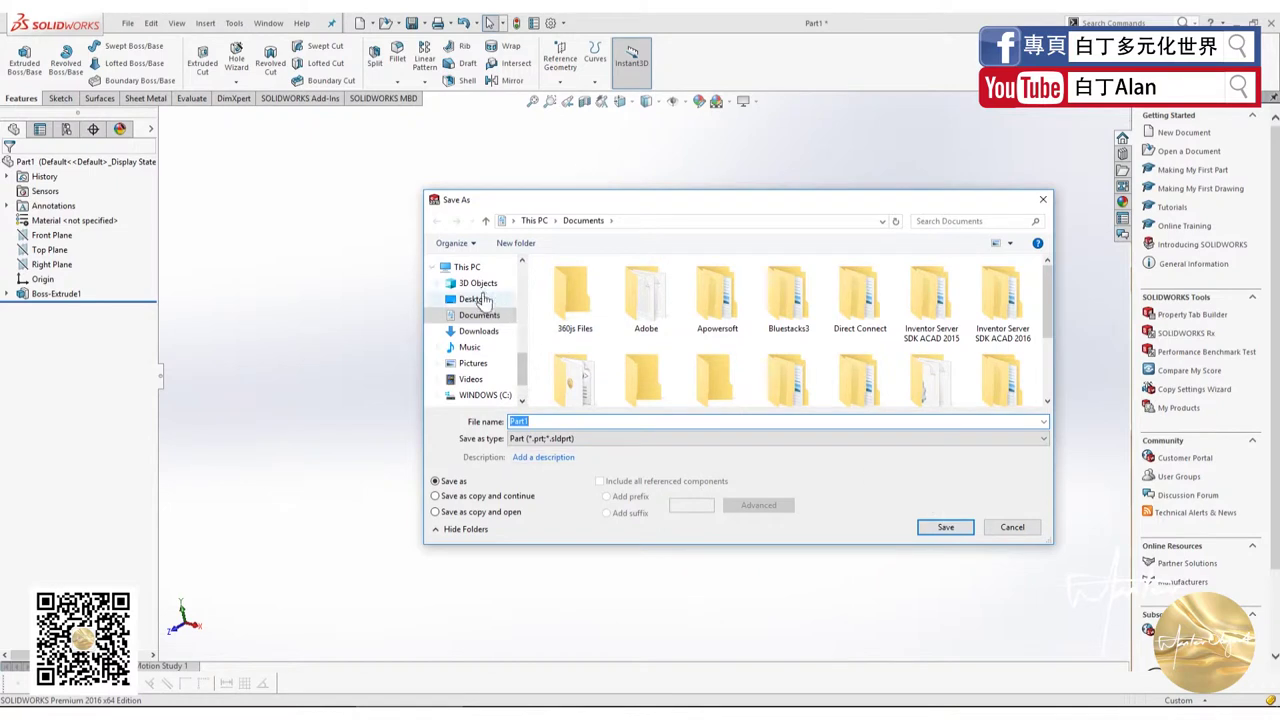
pyautogui.click(474, 299)
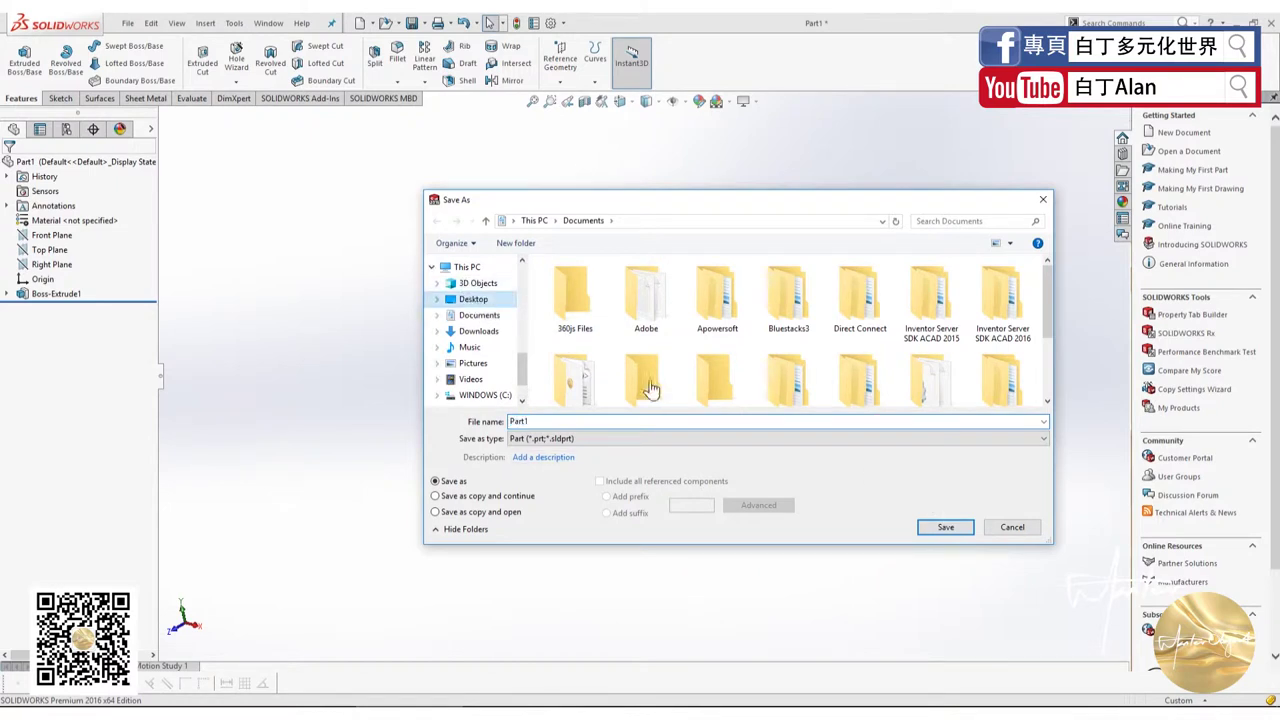
pyautogui.click(946, 528)
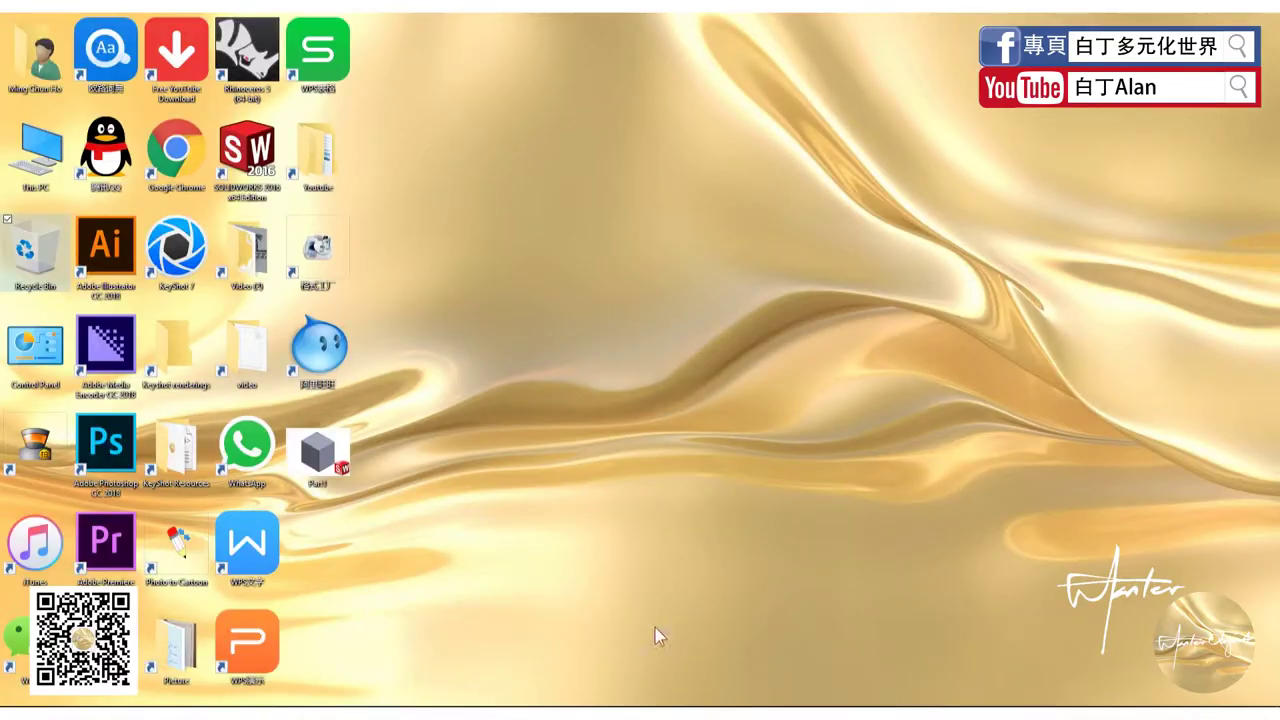
pyautogui.click(330, 462)
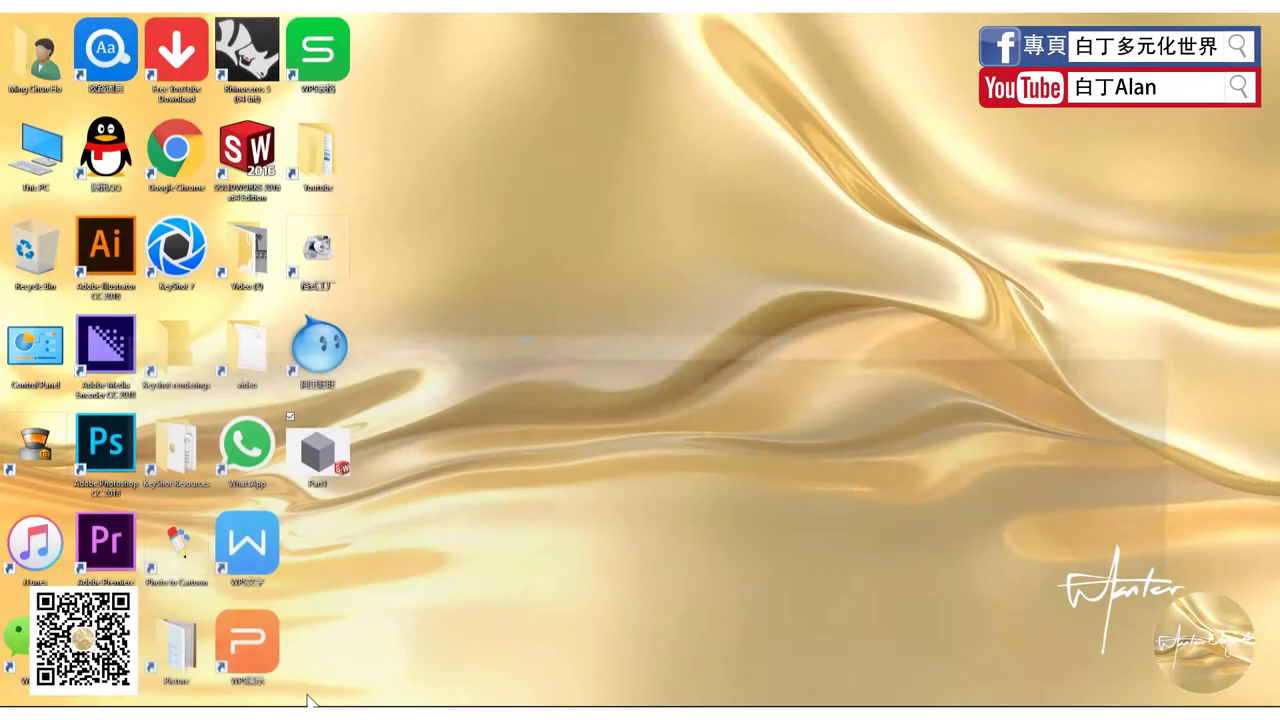
pyautogui.moveTo(316, 501); pyautogui.dragTo(300, 690)
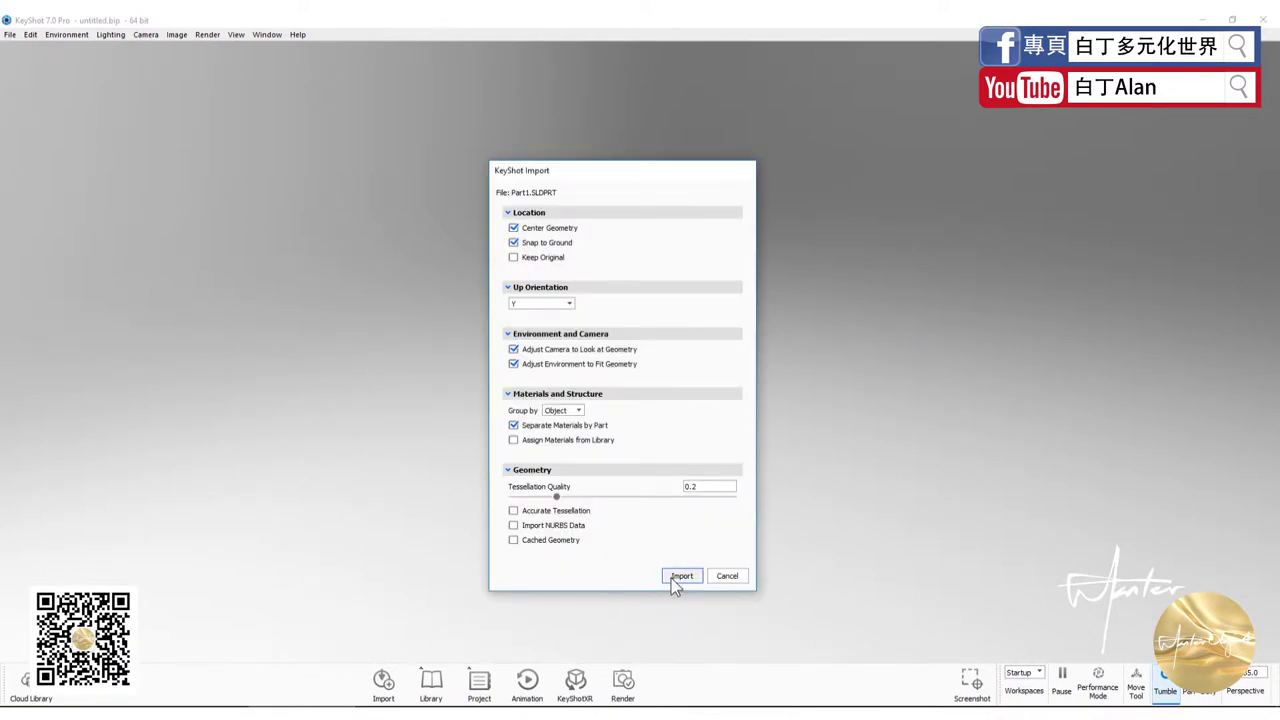
# Step: Import Part1 with default settings and apply a Gold 24k material found by searching 'gold'
pyautogui.click(672, 579)
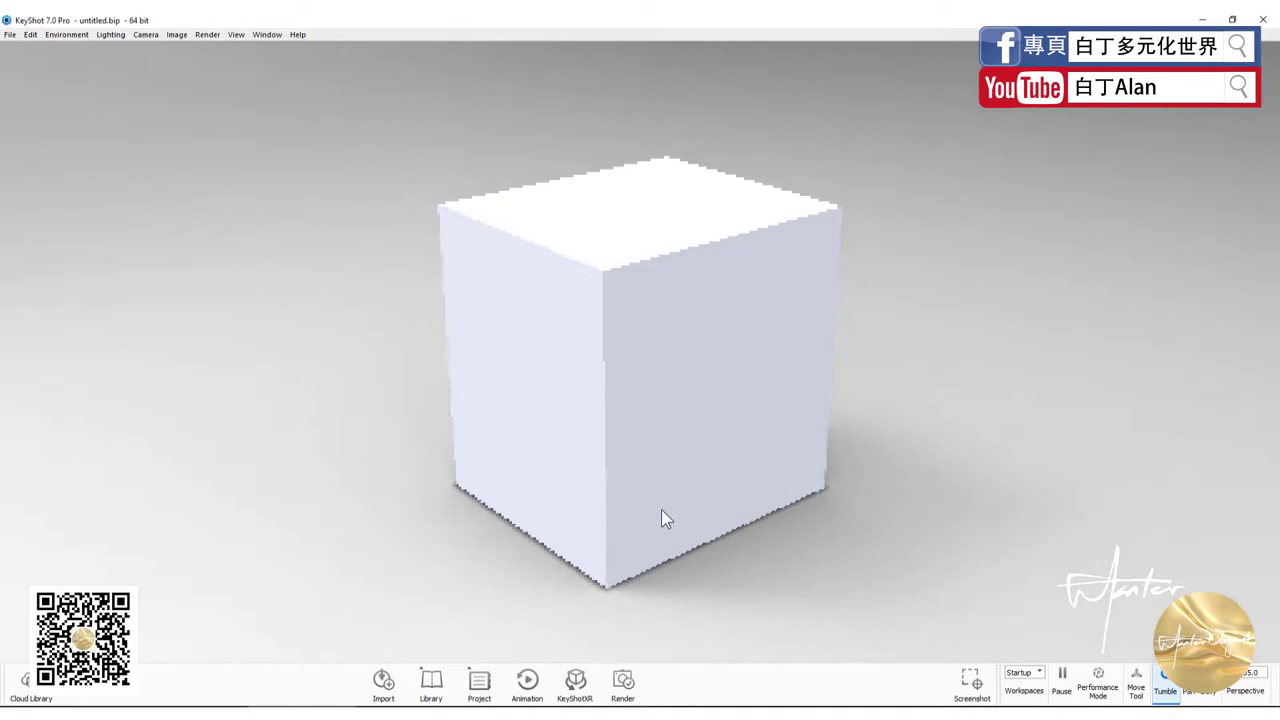
pyautogui.click(431, 684)
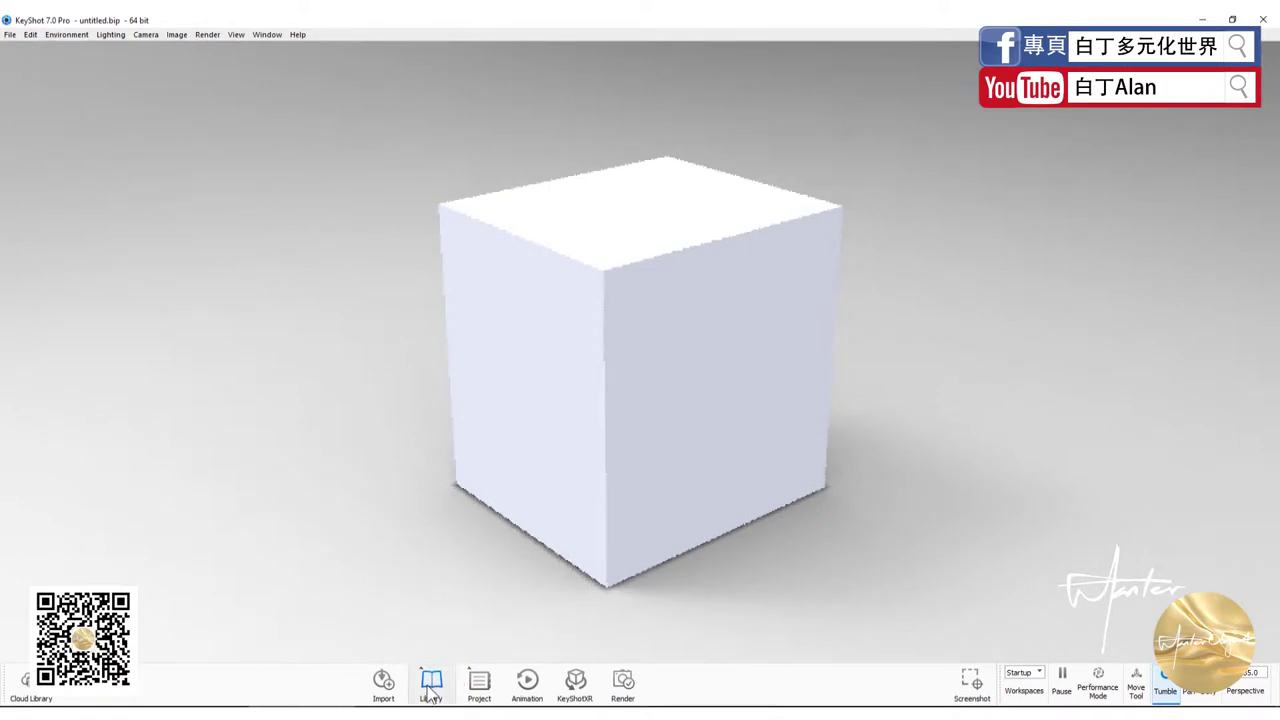
pyautogui.click(938, 215)
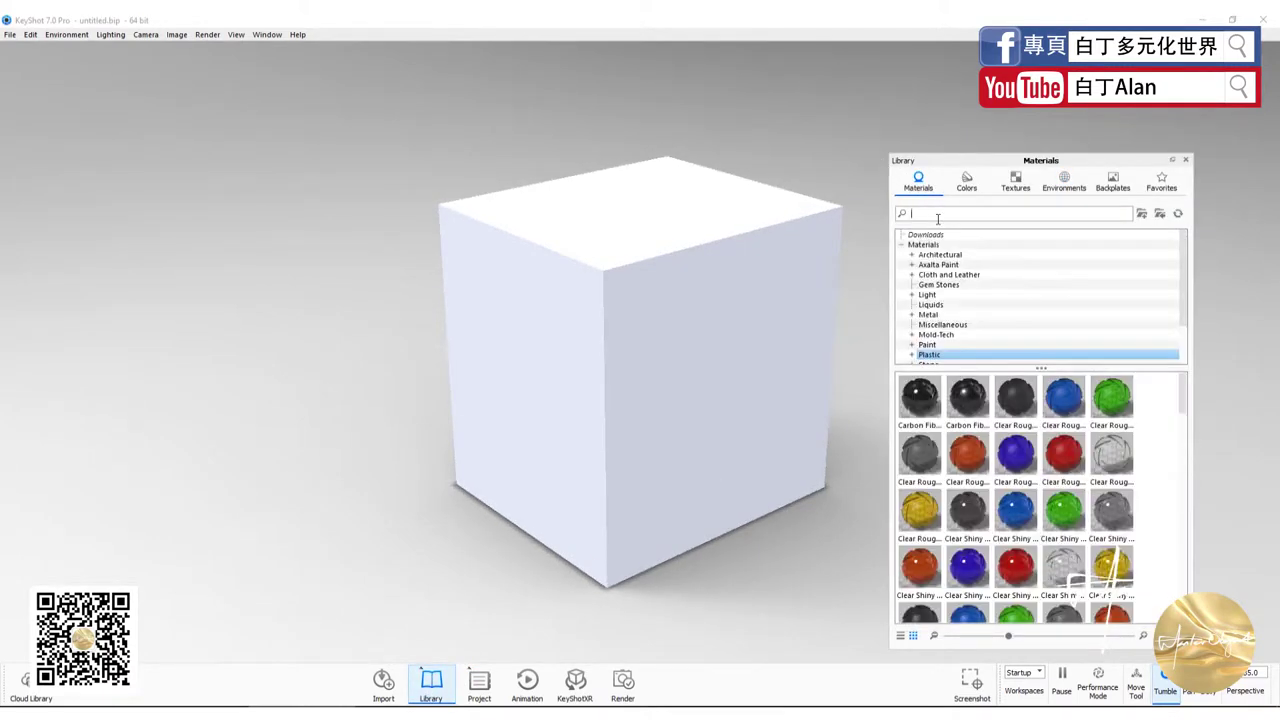
pyautogui.write('gold')
pyautogui.moveTo(1030, 390); pyautogui.dragTo(712, 350)
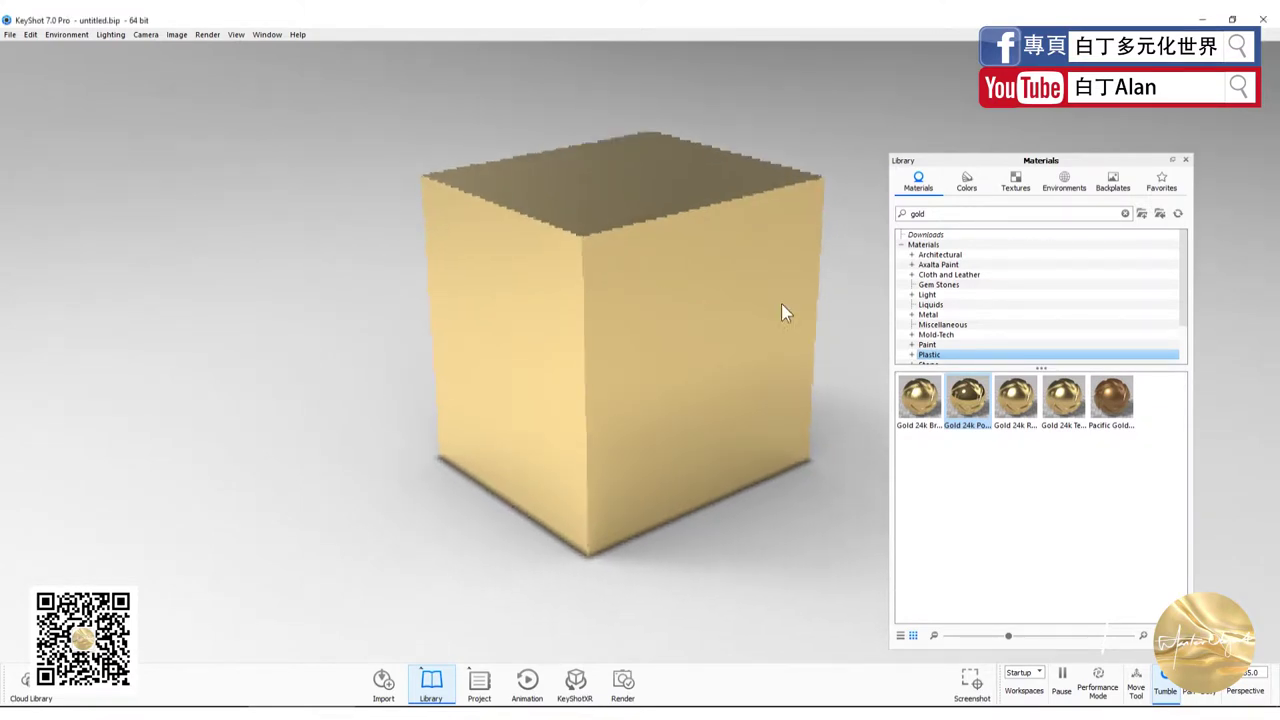
pyautogui.click(1064, 182)
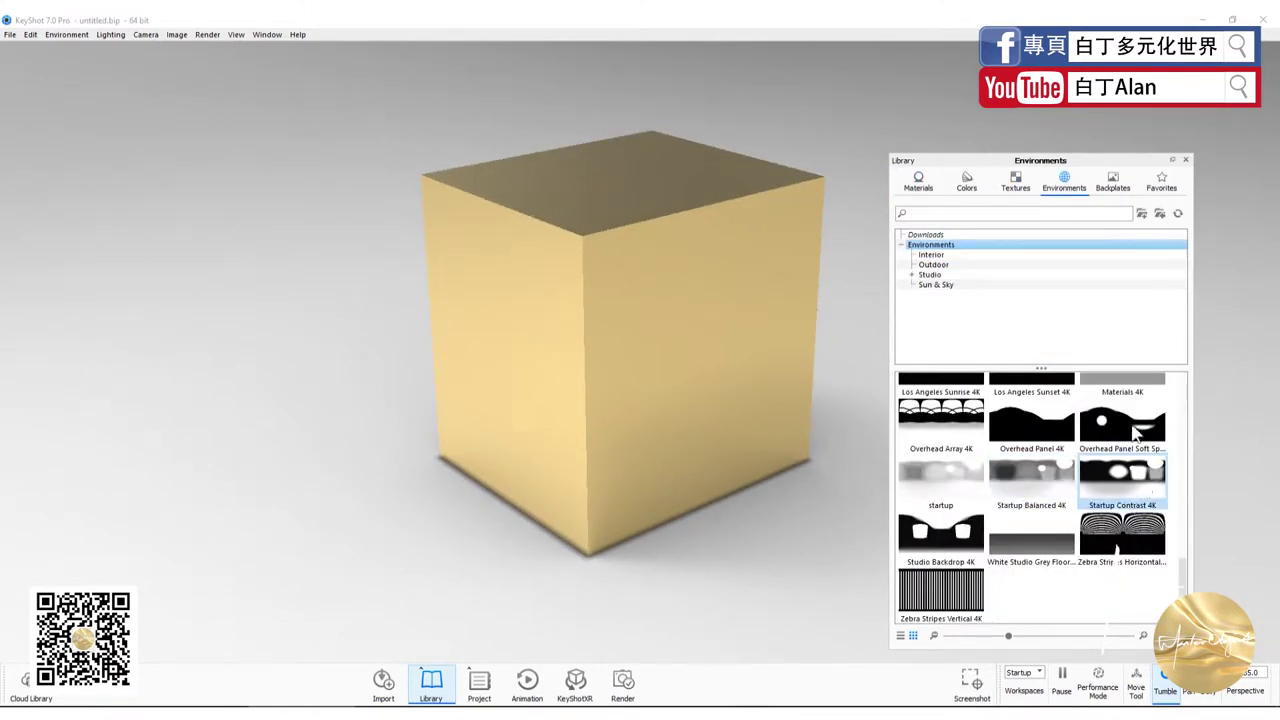
# Step: Apply Startup Contrast lighting, set a plain white colour background, and close the Project and Library panels
pyautogui.moveTo(1135, 432); pyautogui.dragTo(664, 430)
pyautogui.click(480, 698)
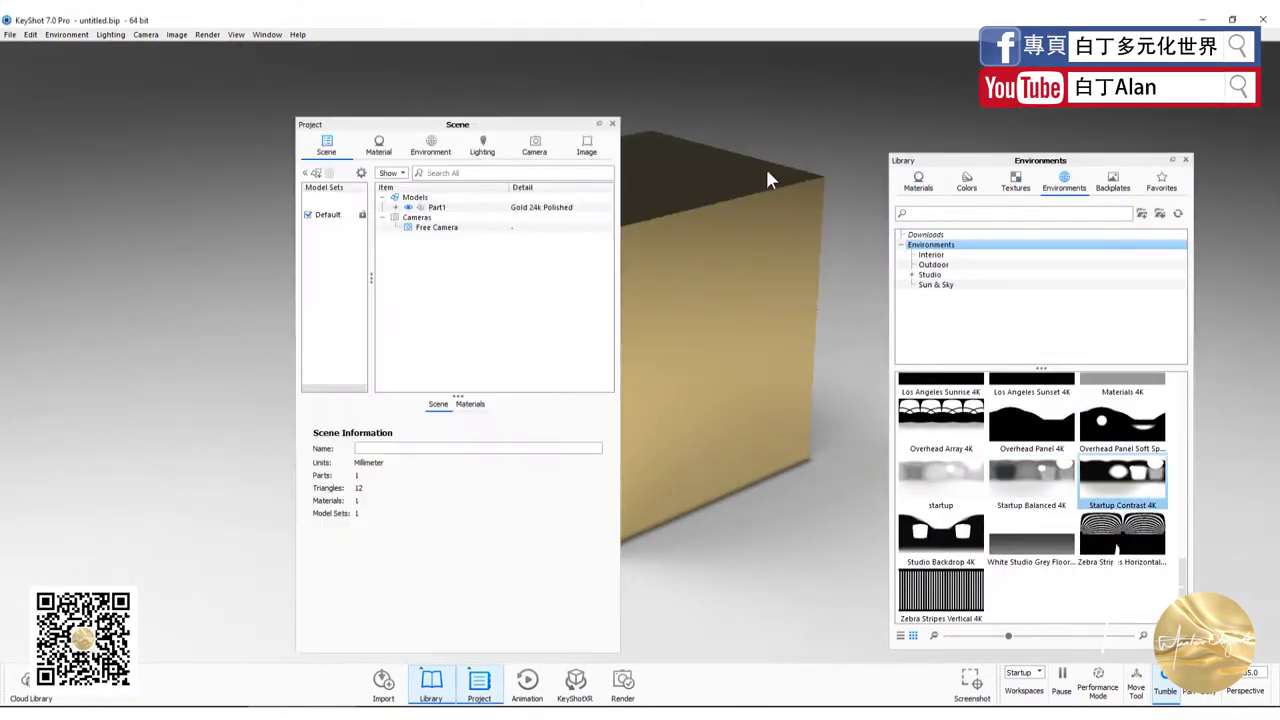
pyautogui.click(447, 155)
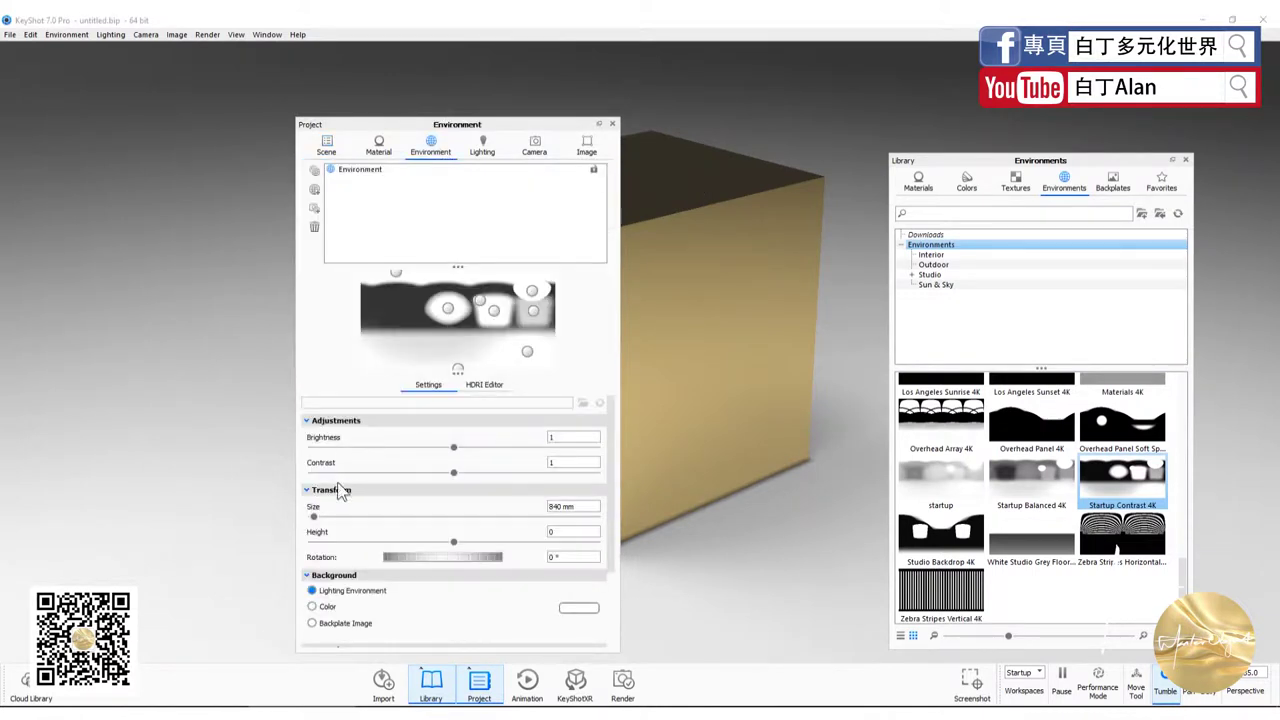
pyautogui.click(311, 606)
pyautogui.click(613, 124)
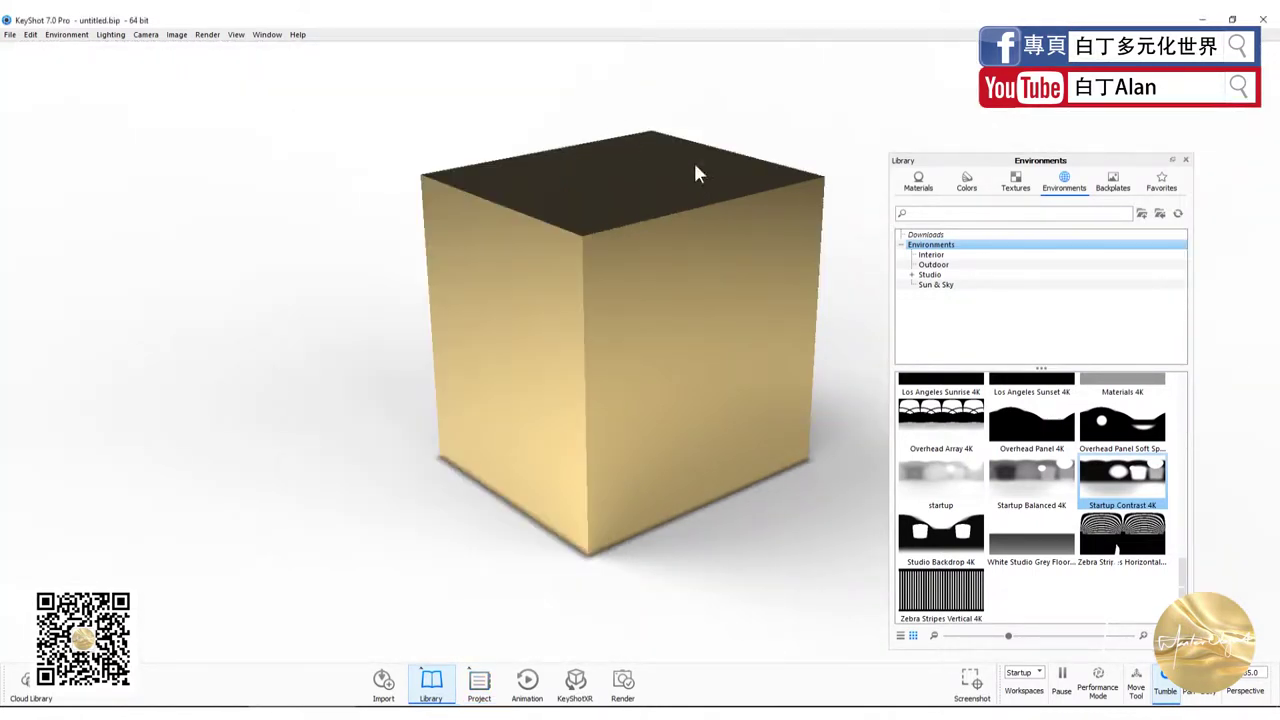
pyautogui.click(1186, 160)
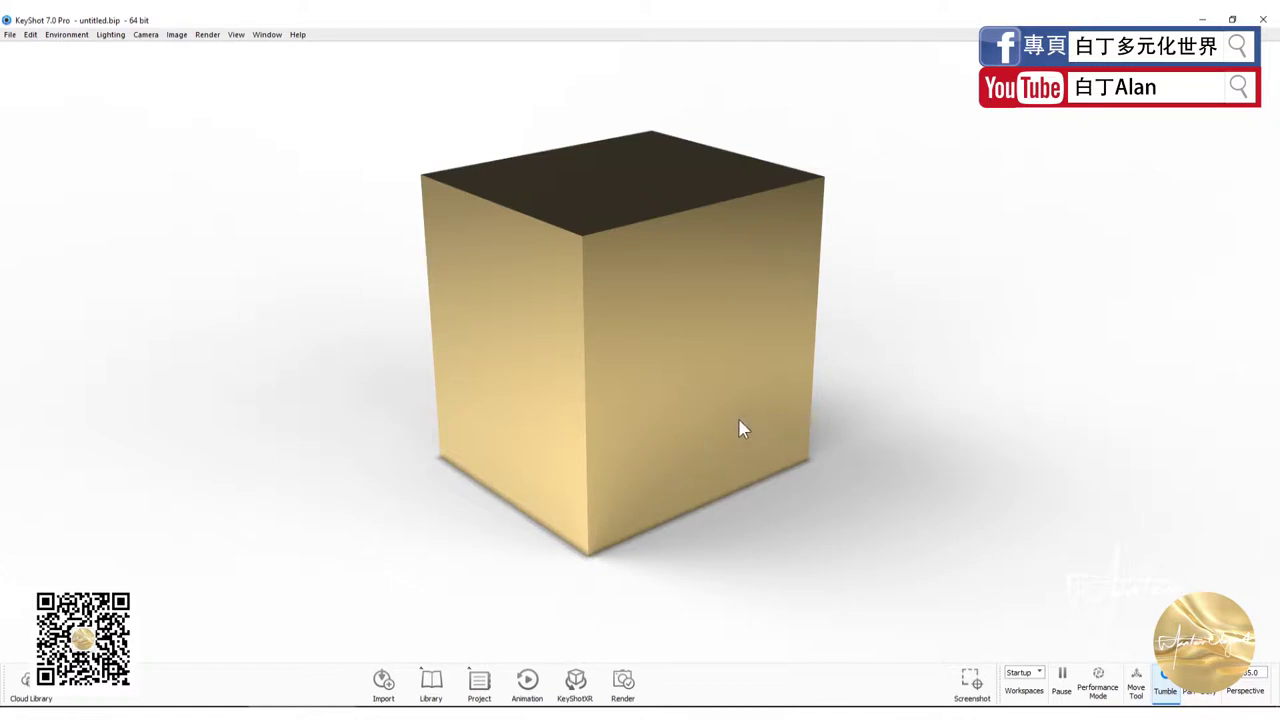
# Step: Rotate the environment lighting to brighten the cube's top face, then zoom in and tilt the camera
pyautogui.scroll(-3, 738, 428)
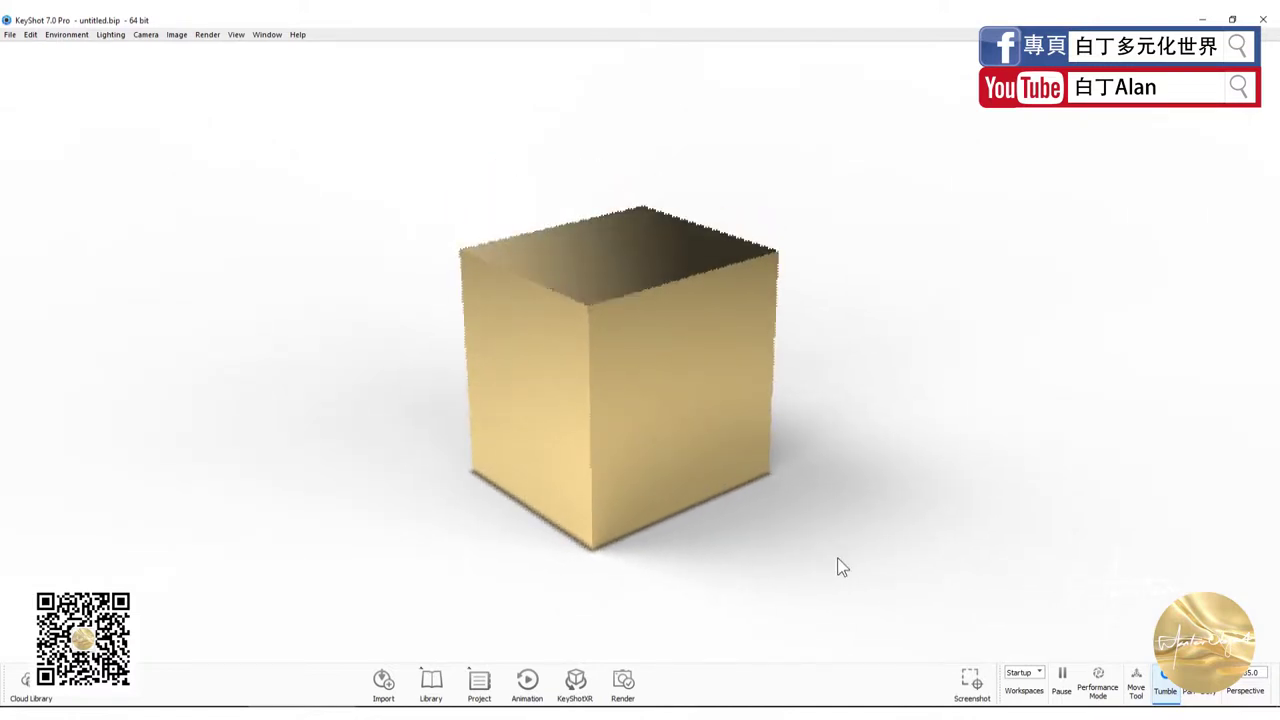
pyautogui.moveTo(838, 559)
pyautogui.keyDown('ctrl'); pyautogui.mouseDown()
pyautogui.moveTo(772, 547)
pyautogui.moveTo(713, 511)
pyautogui.moveTo(729, 559)
pyautogui.moveTo(875, 541)
pyautogui.moveTo(821, 541)
pyautogui.moveTo(834, 542)
pyautogui.moveTo(677, 264)
pyautogui.moveTo(644, 366)
pyautogui.moveTo(969, 468)
pyautogui.moveTo(1200, 463)
pyautogui.moveTo(721, 470)
pyautogui.moveTo(942, 472)
pyautogui.moveTo(762, 460)
pyautogui.mouseUp(); pyautogui.keyUp('ctrl')
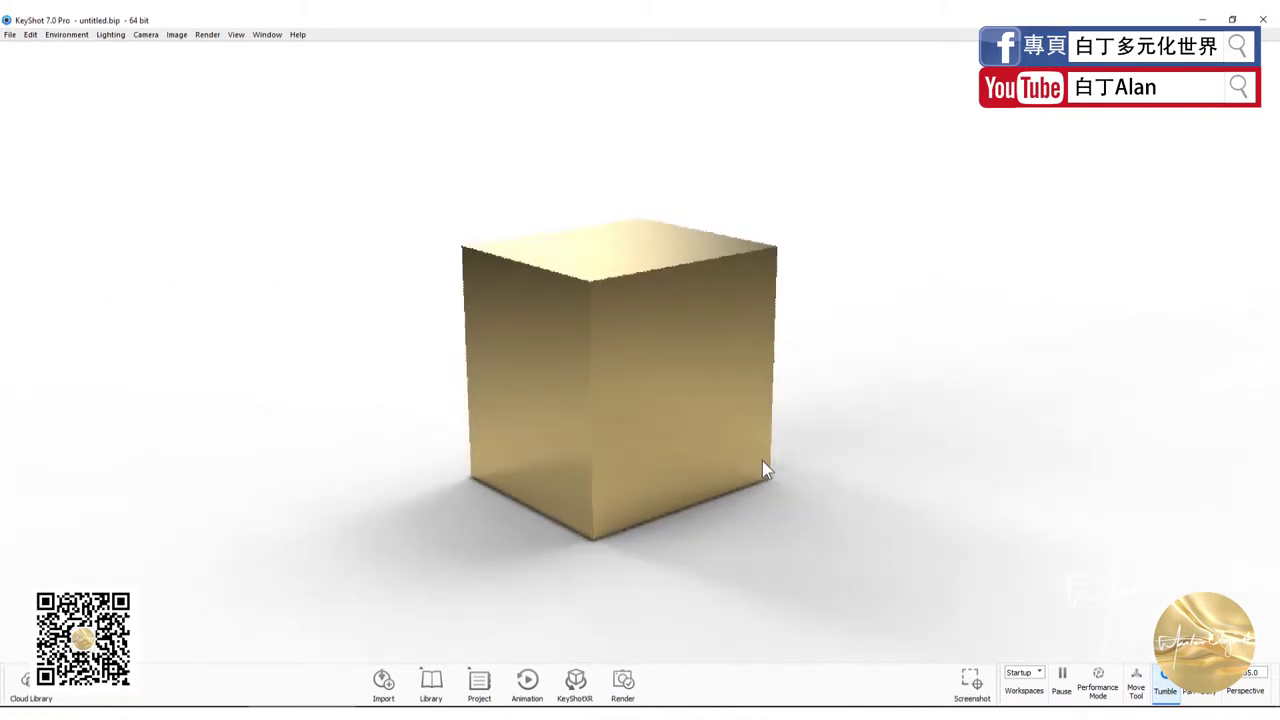
pyautogui.scroll(1, 758, 469)
pyautogui.scroll(1, 756, 468)
pyautogui.scroll(2, 756, 468)
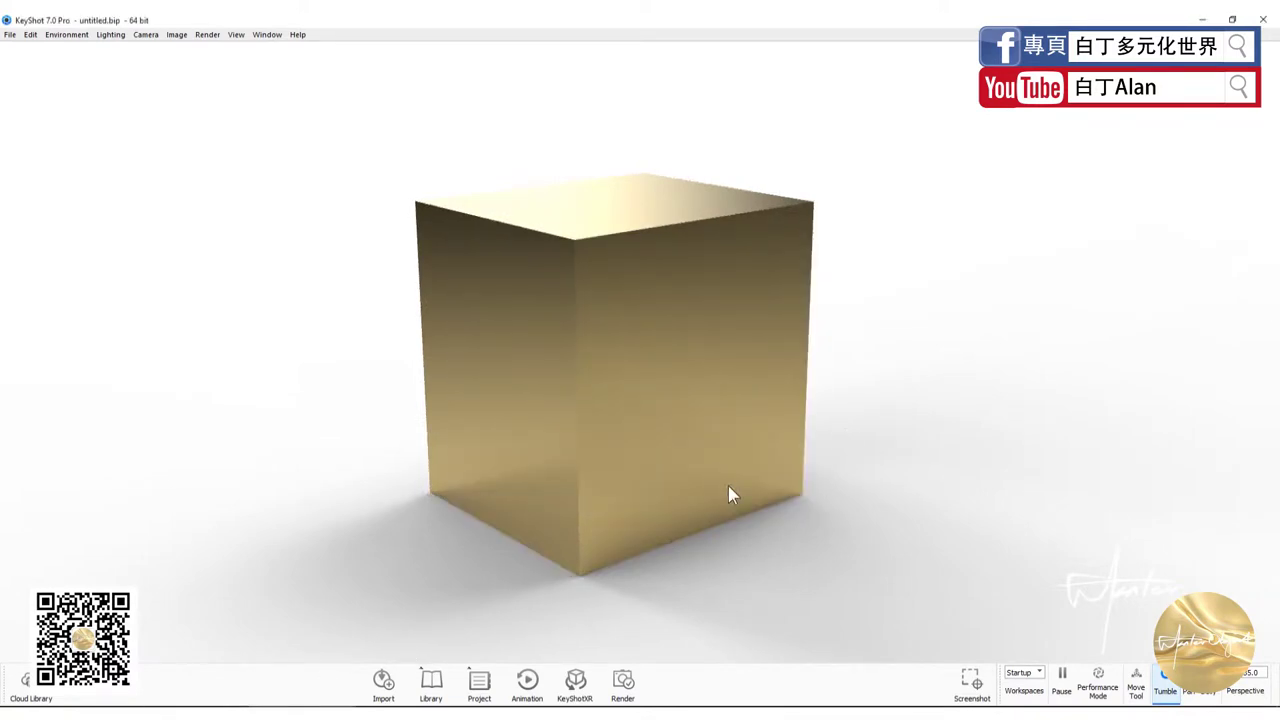
pyautogui.moveTo(728, 486); pyautogui.dragTo(759, 588)
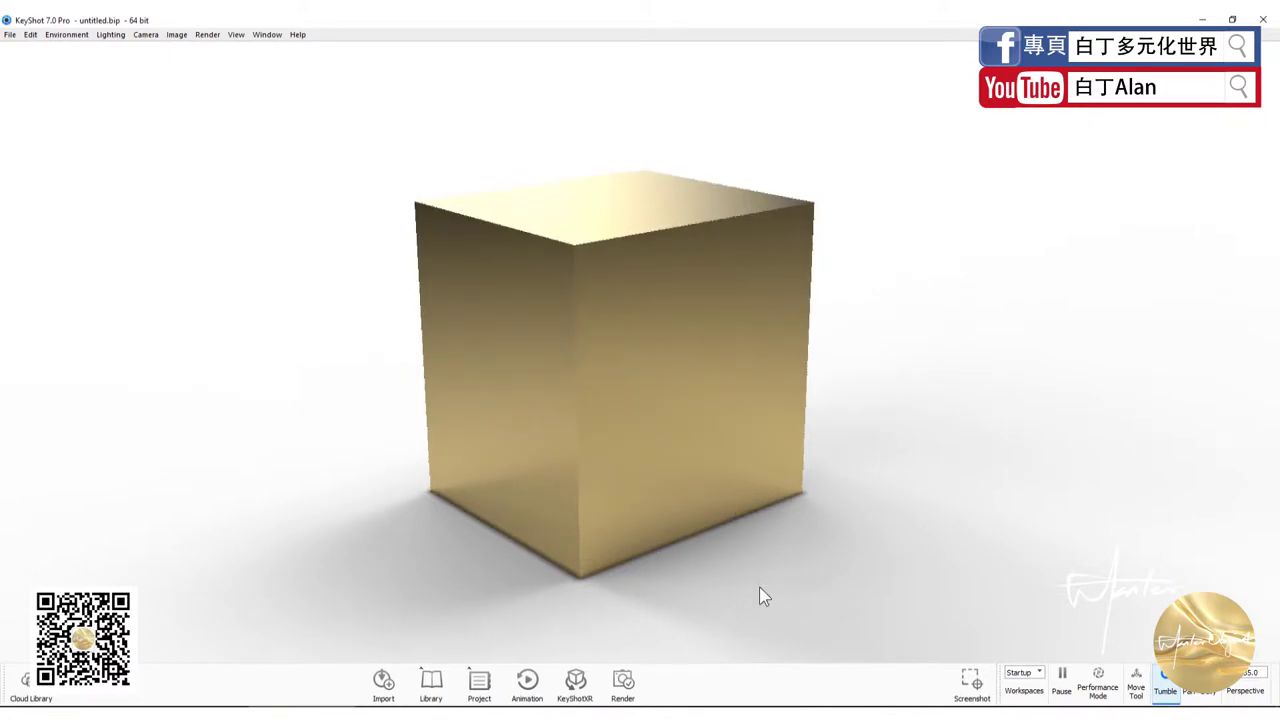
# Step: Bring up the Save BIP file as dialog with Ctrl+S, targeting the Desktop
pyautogui.hotkey('ctrl', 's')
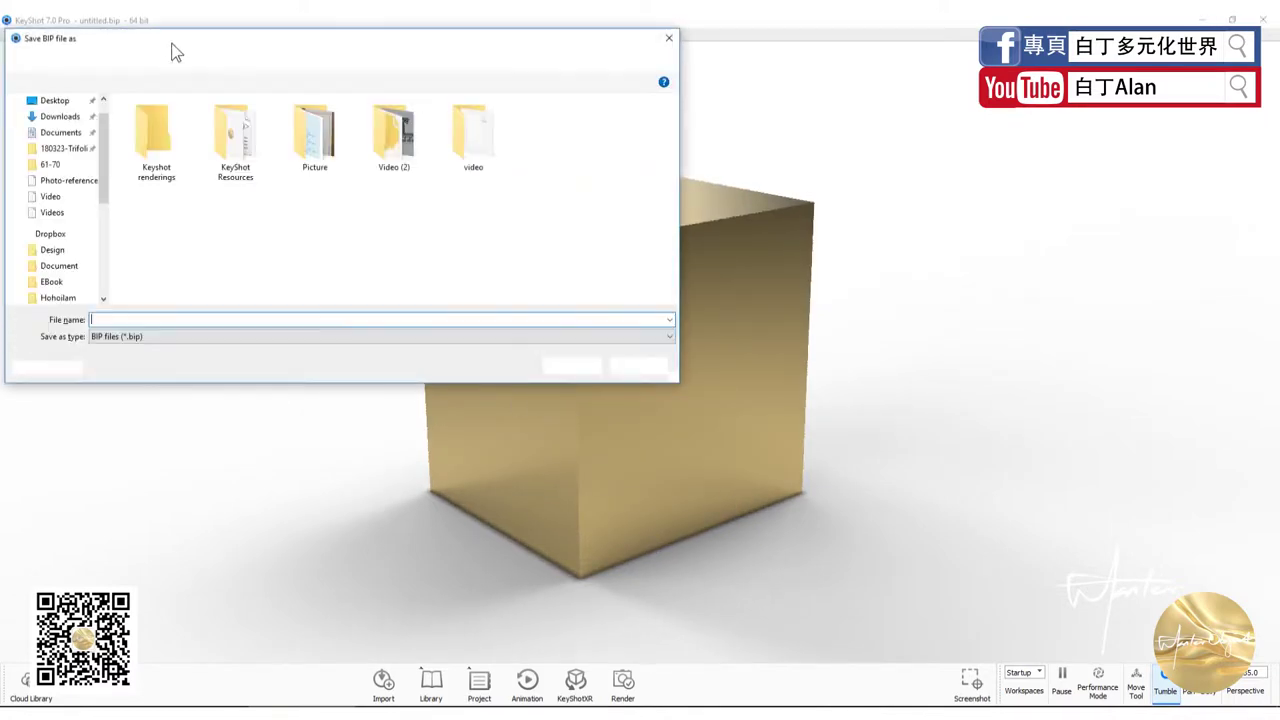
pyautogui.moveTo(236, 35); pyautogui.dragTo(309, 43)
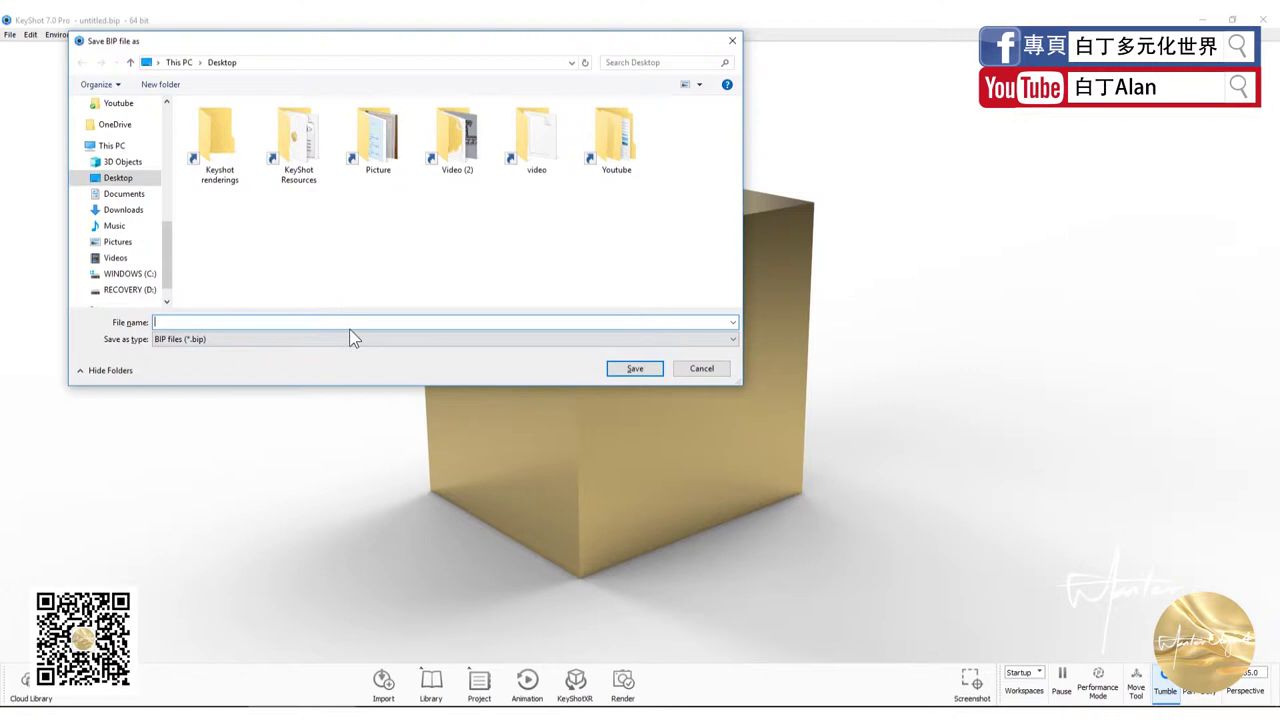
# Step: Save the KeyShot scene as Part1.bip
pyautogui.write('Part1')
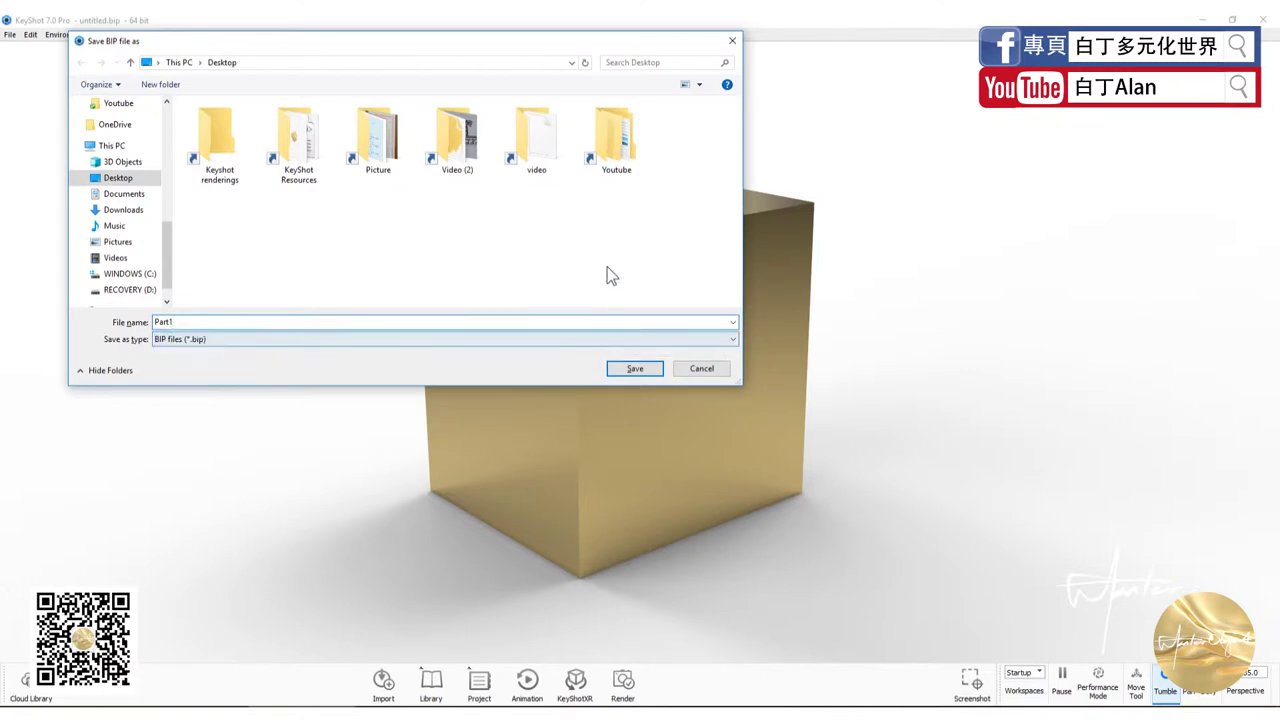
pyautogui.click(635, 368)
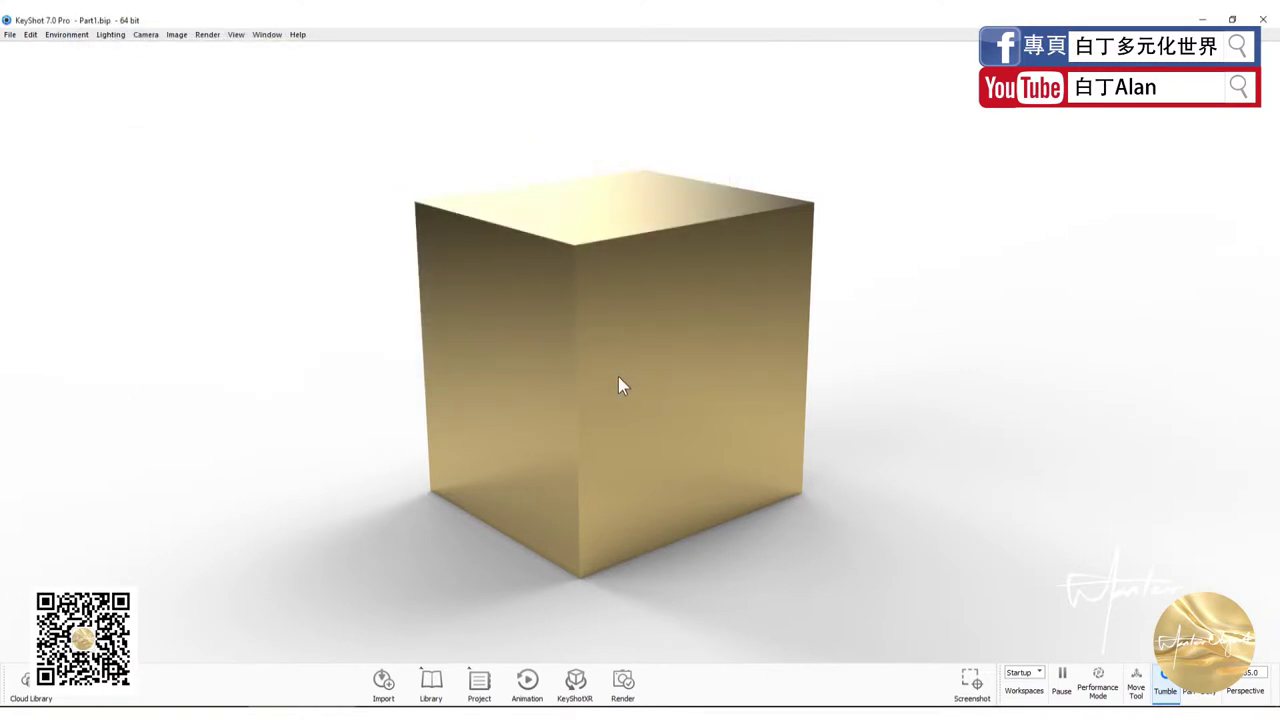
pyautogui.moveTo(583, 434); pyautogui.dragTo(663, 457)
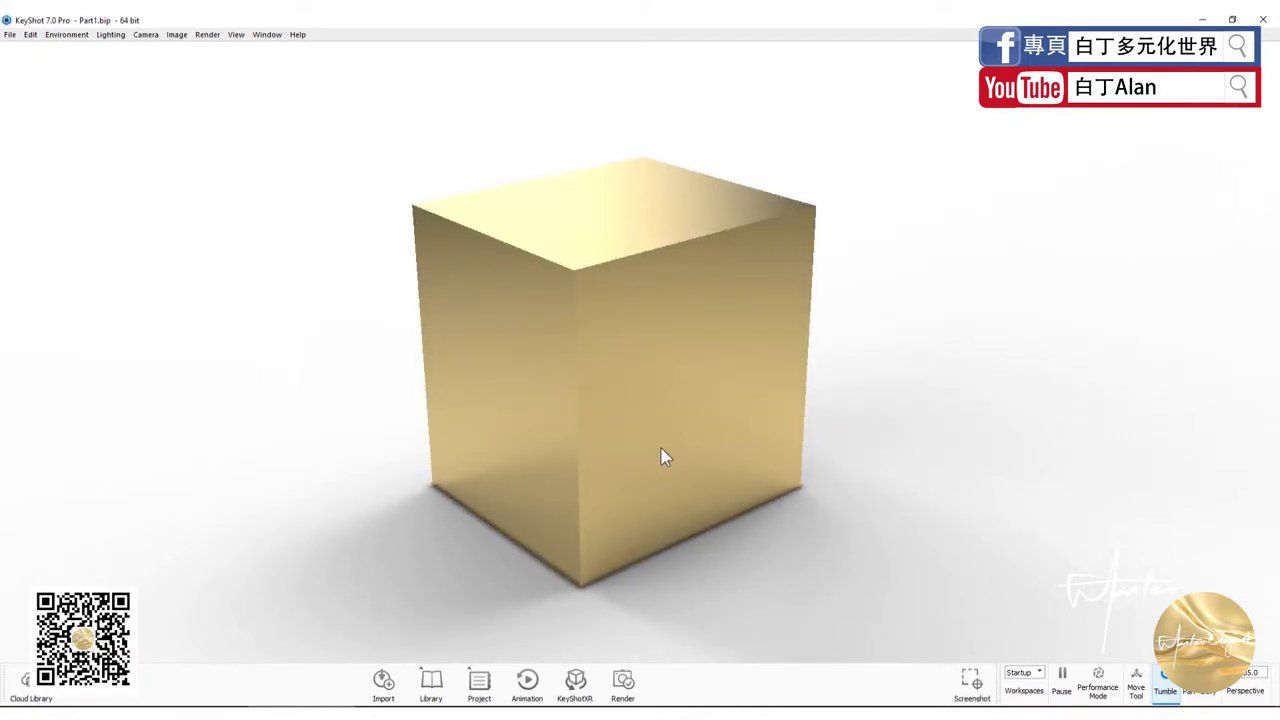
# Step: Switch to SolidWorks to rotate the cube, then return to the KeyShot render
pyautogui.click(408, 660)
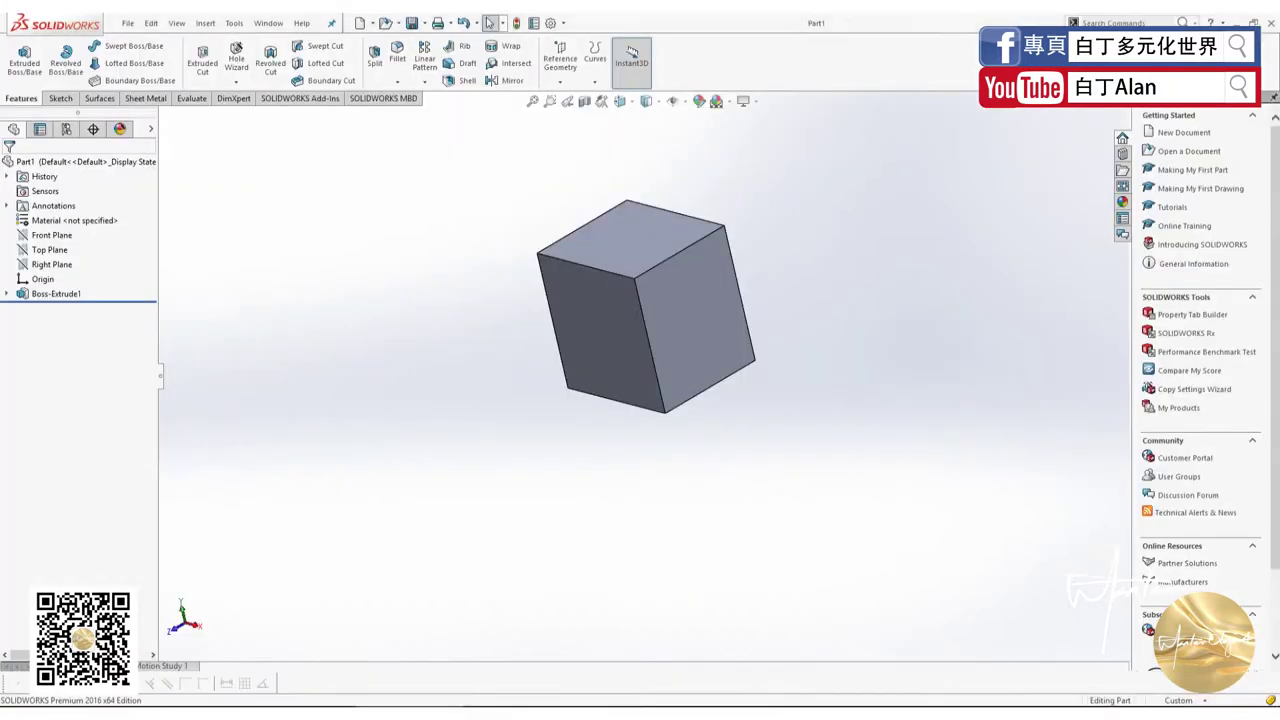
pyautogui.moveTo(556, 513); pyautogui.dragTo(745, 240, button='middle')
pyautogui.click(333, 698)
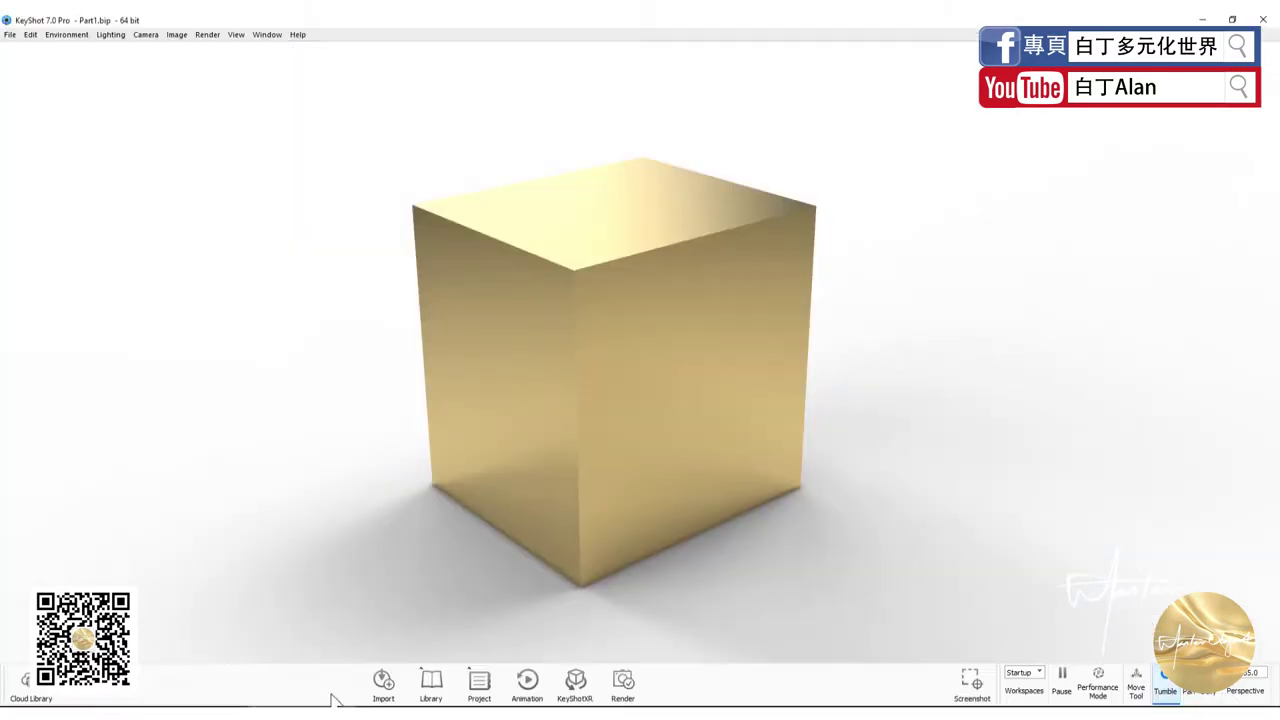
# Step: Select Part1 in the Scene tree and preview a 1 mm Rounded Edges radius
pyautogui.click(479, 680)
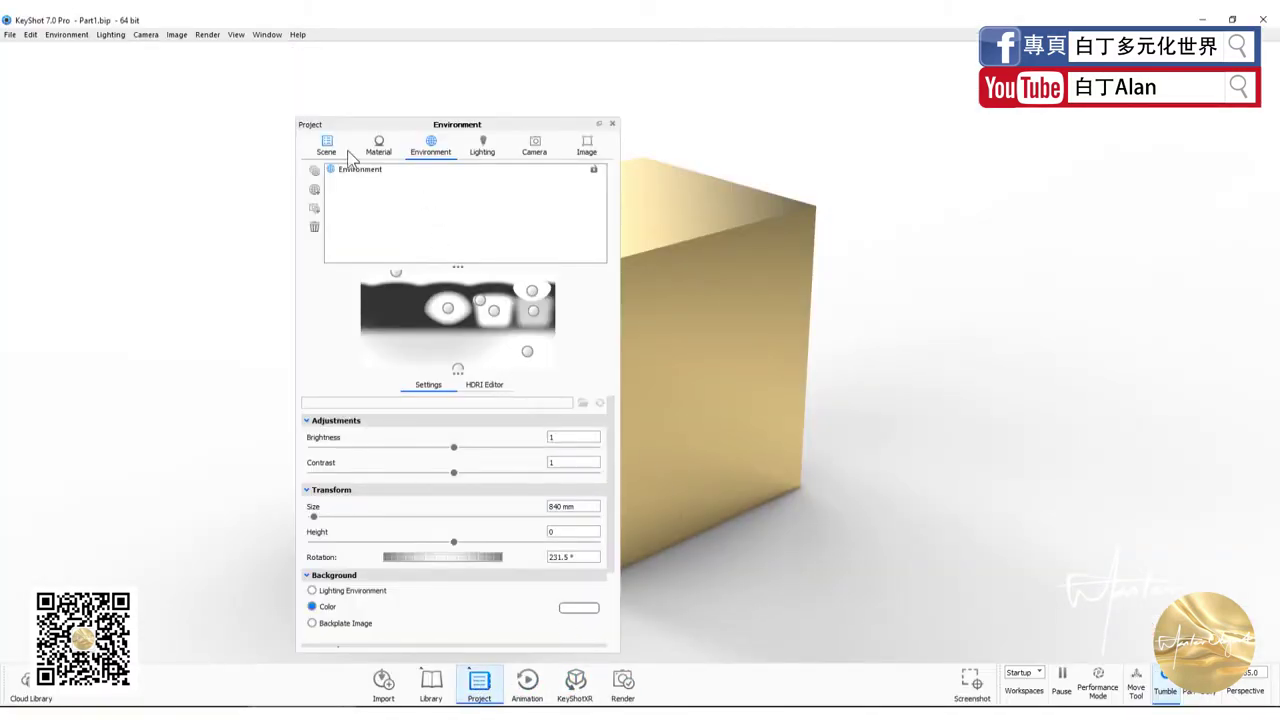
pyautogui.click(336, 152)
pyautogui.moveTo(393, 124); pyautogui.dragTo(859, 105)
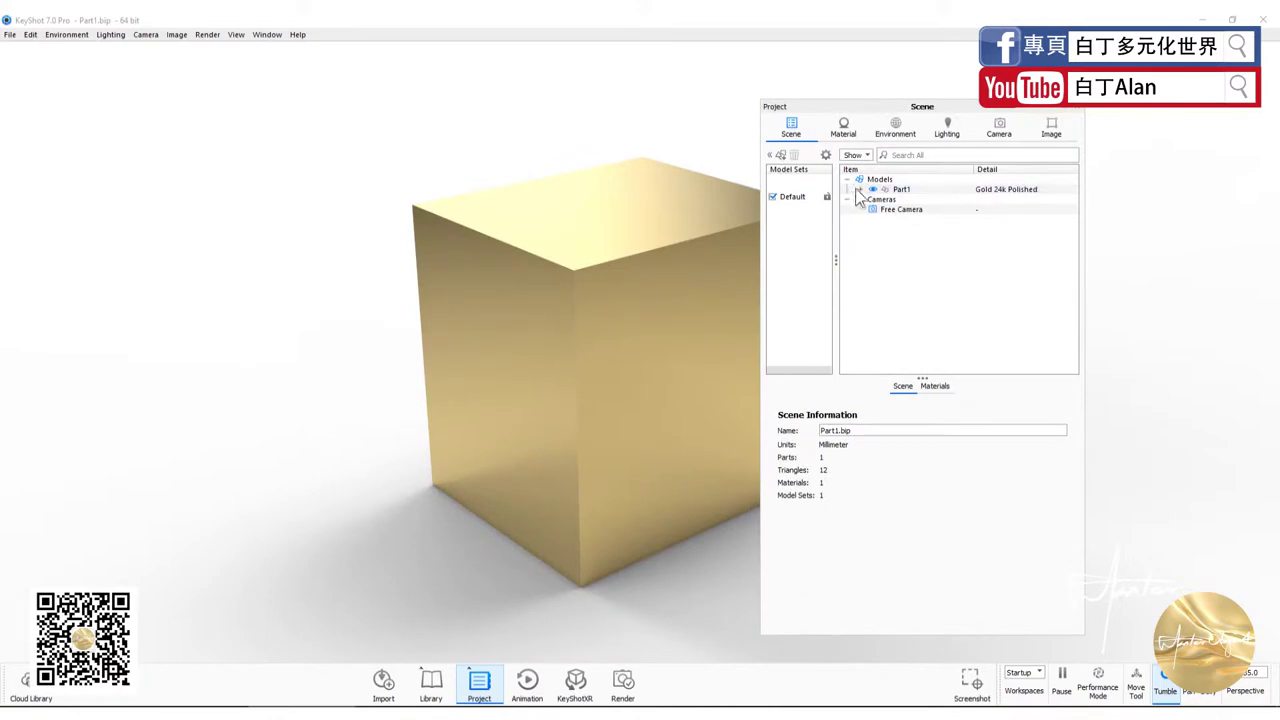
pyautogui.click(914, 199)
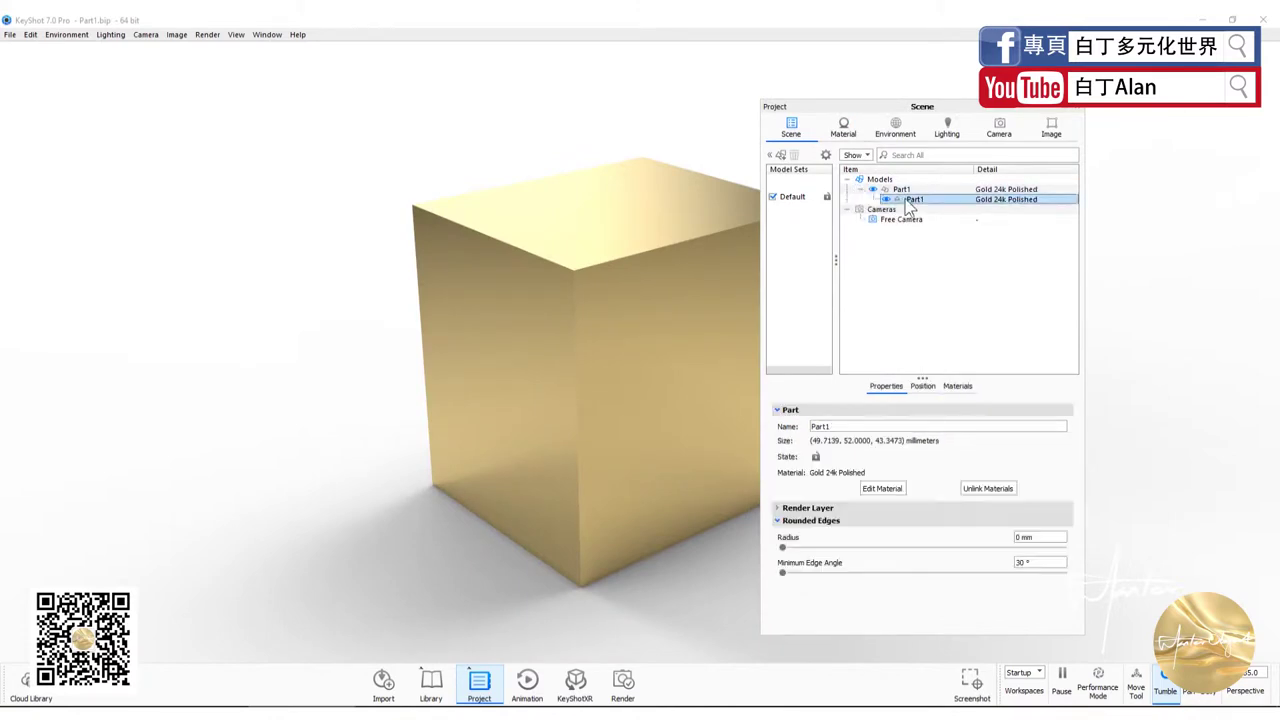
pyautogui.doubleClick(1041, 537)
pyautogui.write('1')
pyautogui.press('Return')
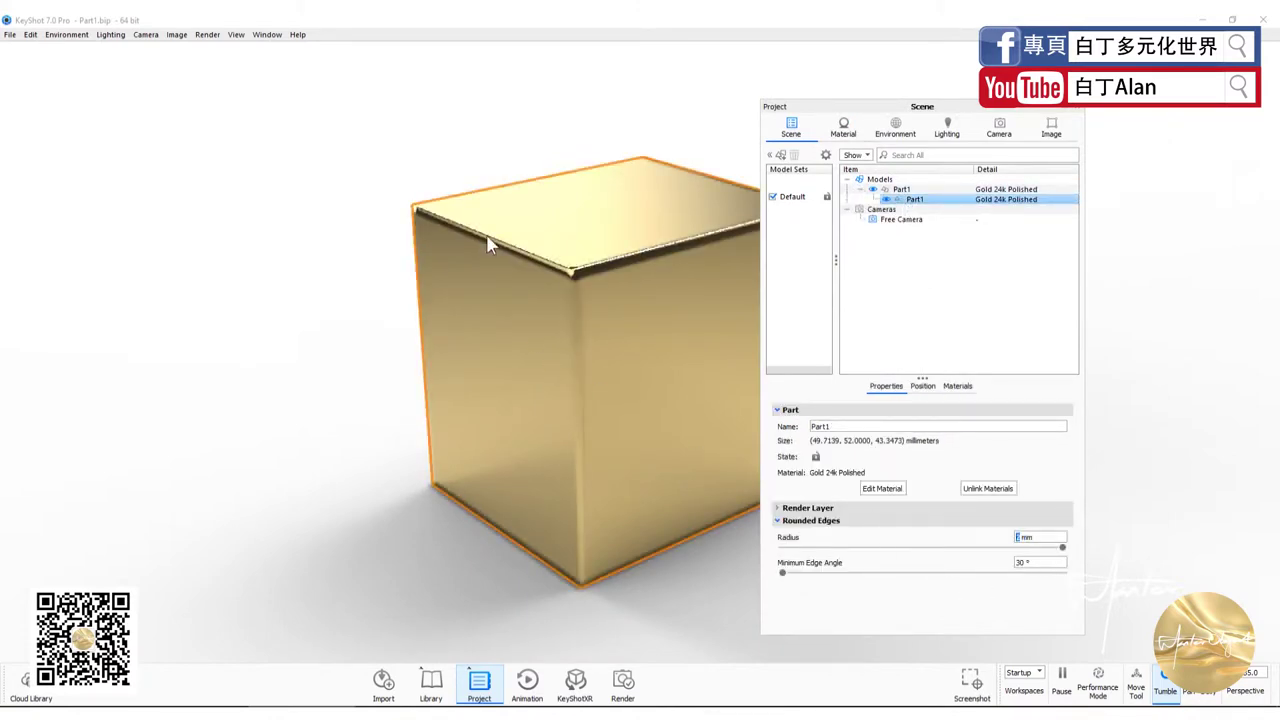
pyautogui.moveTo(460, 233); pyautogui.dragTo(398, 287)
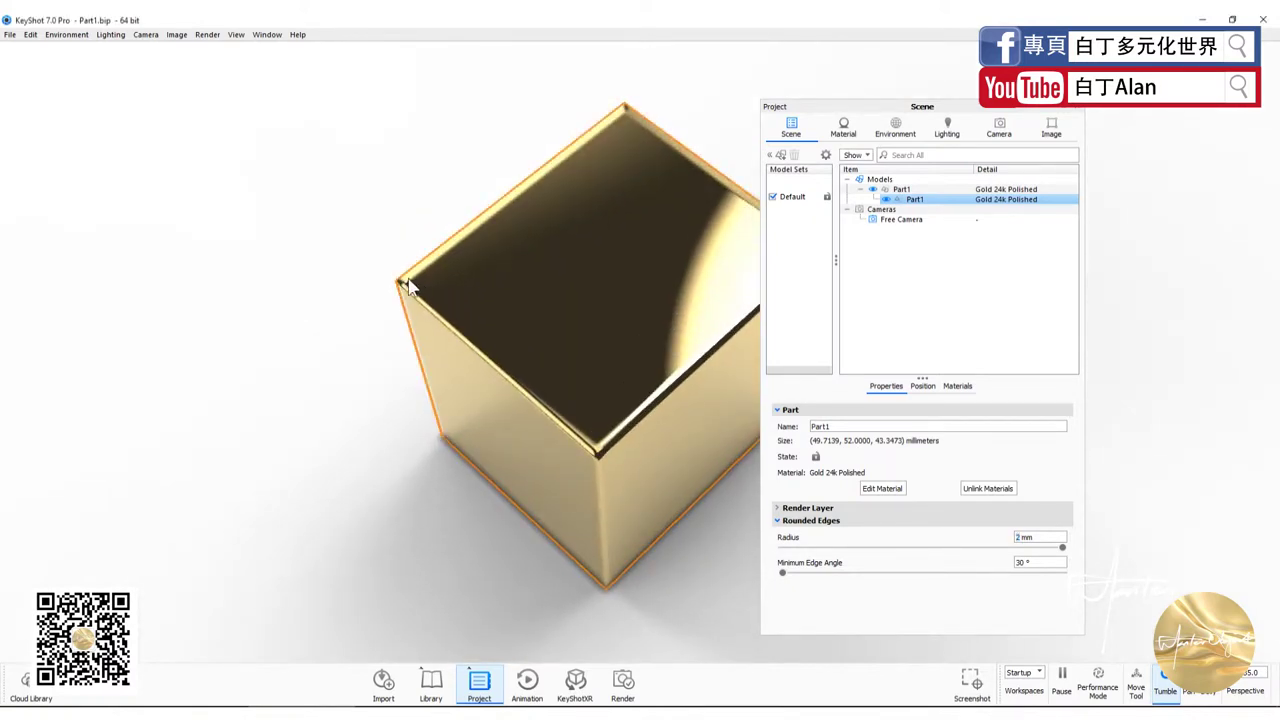
pyautogui.moveTo(505, 376); pyautogui.dragTo(528, 237)
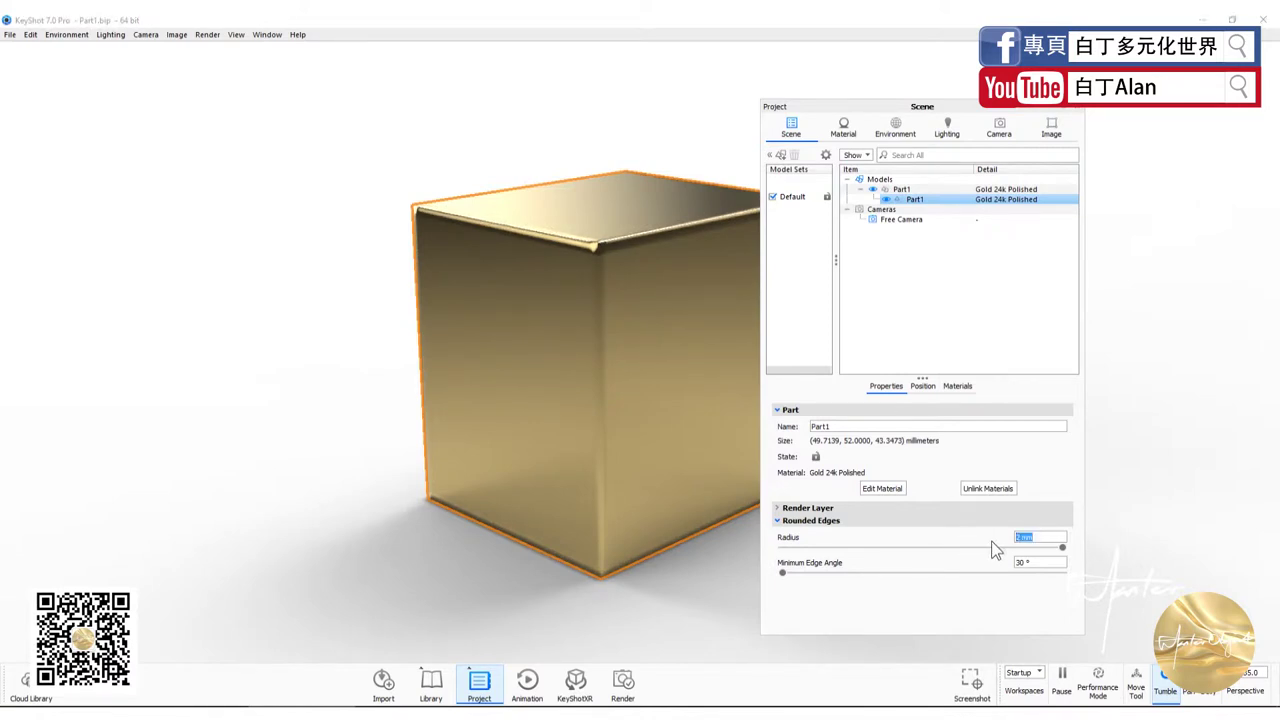
# Step: Set the rounded-edge radius back to 0 mm for sharp edges
pyautogui.write('0')
pyautogui.press('Return')
pyautogui.moveTo(546, 383)
pyautogui.mouseDown()
pyautogui.moveTo(574, 386)
pyautogui.moveTo(577, 404)
pyautogui.mouseUp()
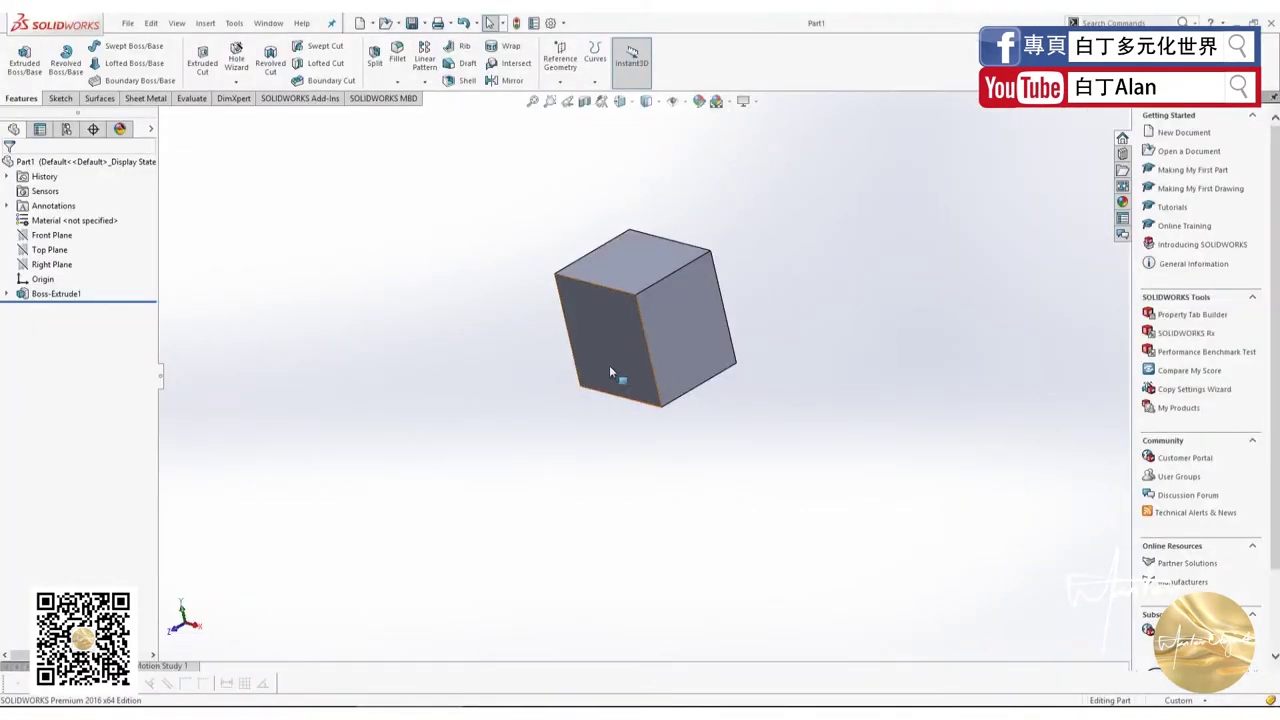
# Step: Orbit the SolidWorks cube and start a new sketch on its front face
pyautogui.moveTo(609, 365); pyautogui.dragTo(684, 360, button='middle')
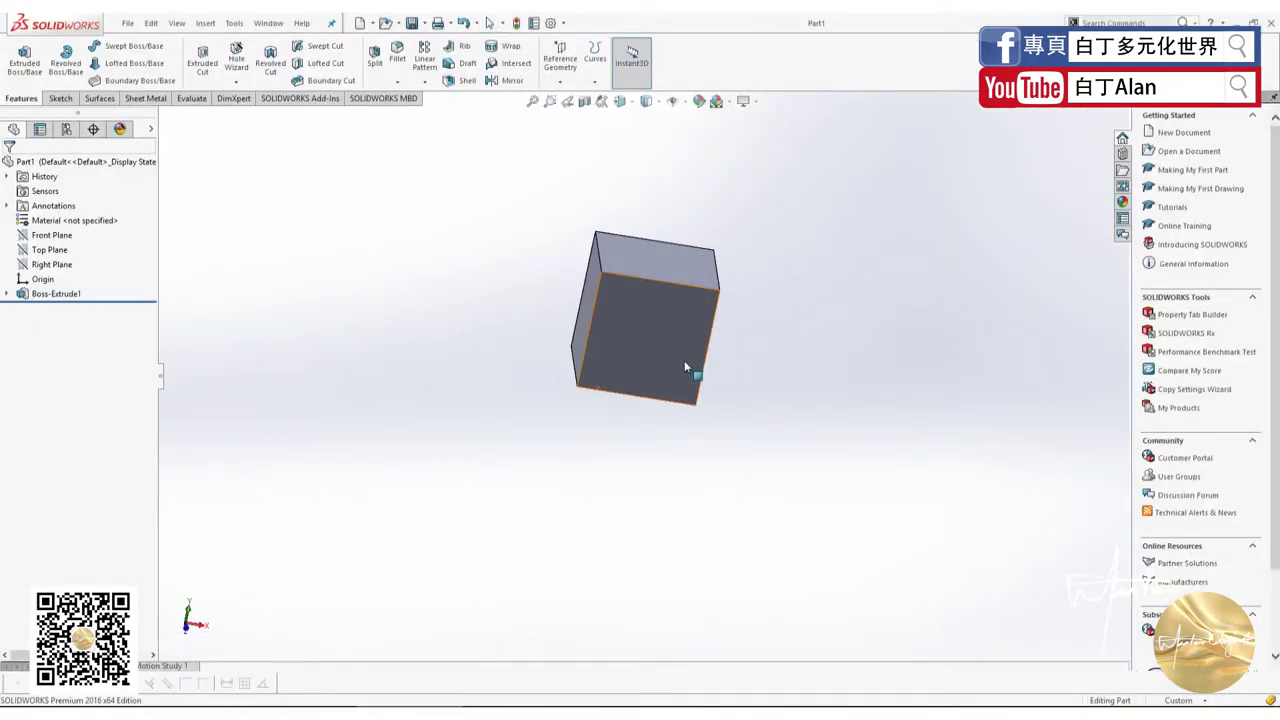
pyautogui.moveTo(593, 480); pyautogui.dragTo(678, 203, button='middle')
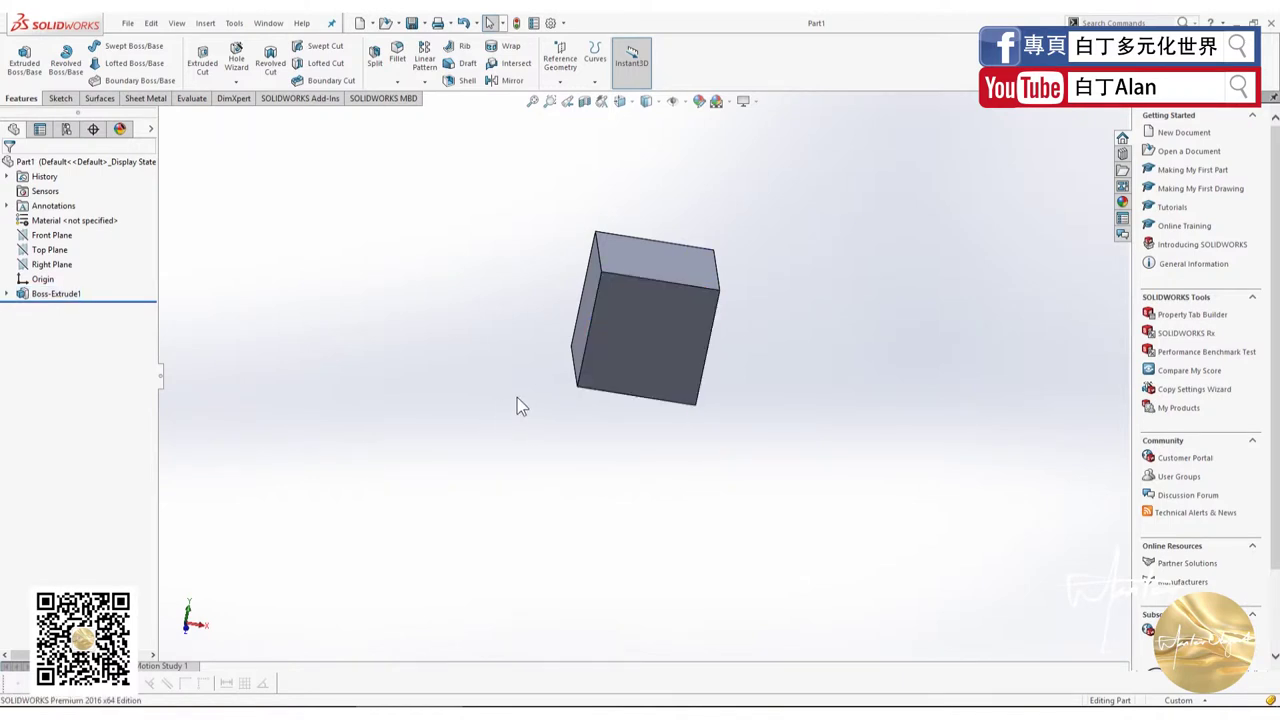
pyautogui.click(654, 373)
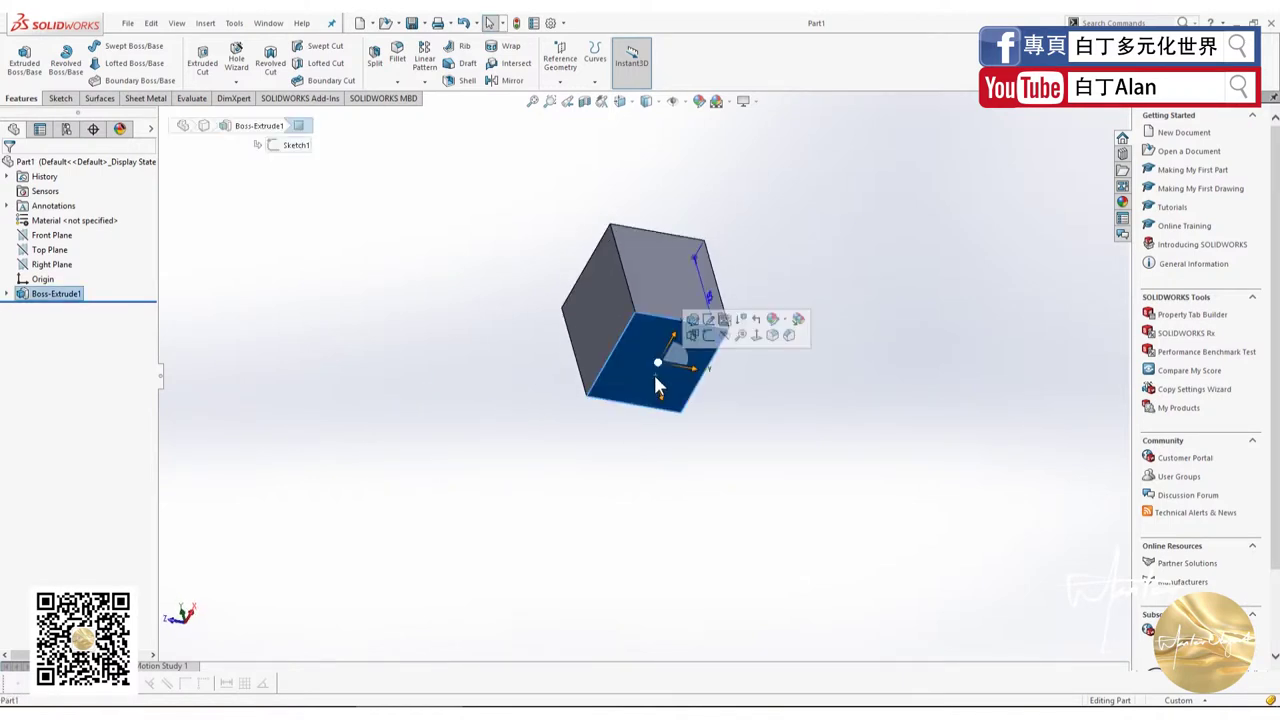
pyautogui.click(60, 98)
pyautogui.click(19, 58)
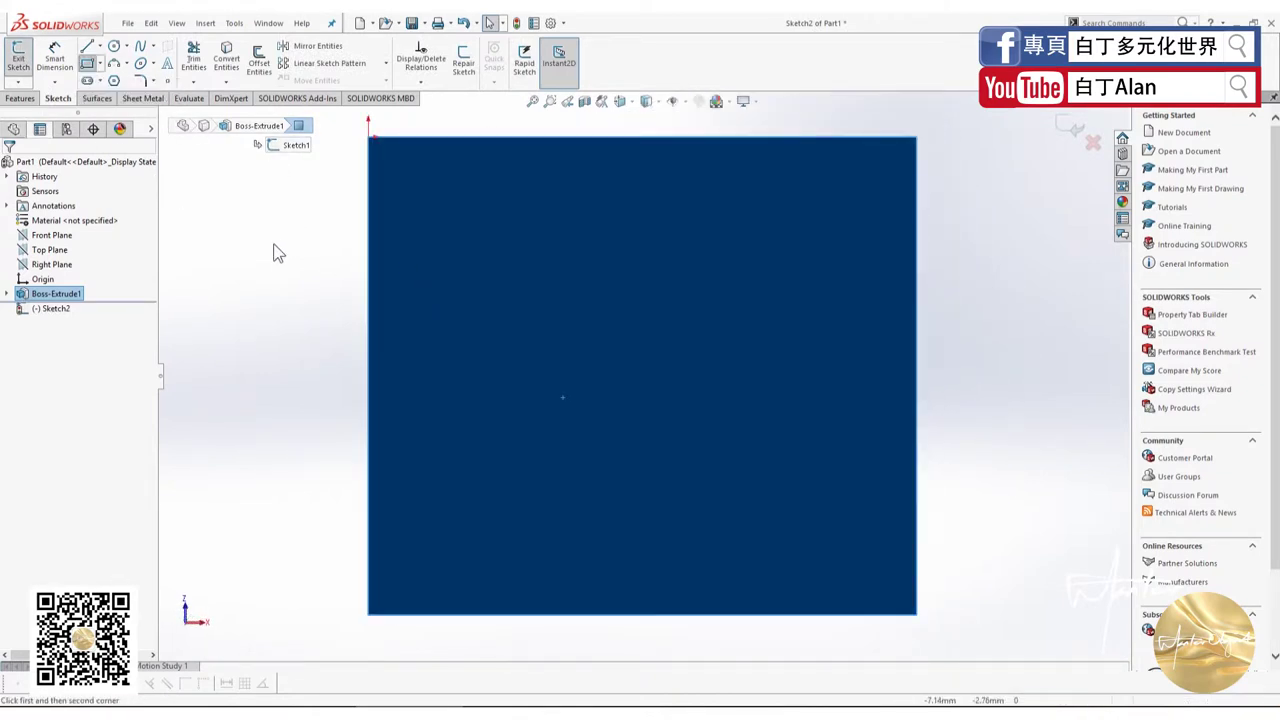
# Step: Draw rectangles over the face's left edge and upper-right corner, then exit the sketch
pyautogui.click(200, 206)
pyautogui.click(533, 538)
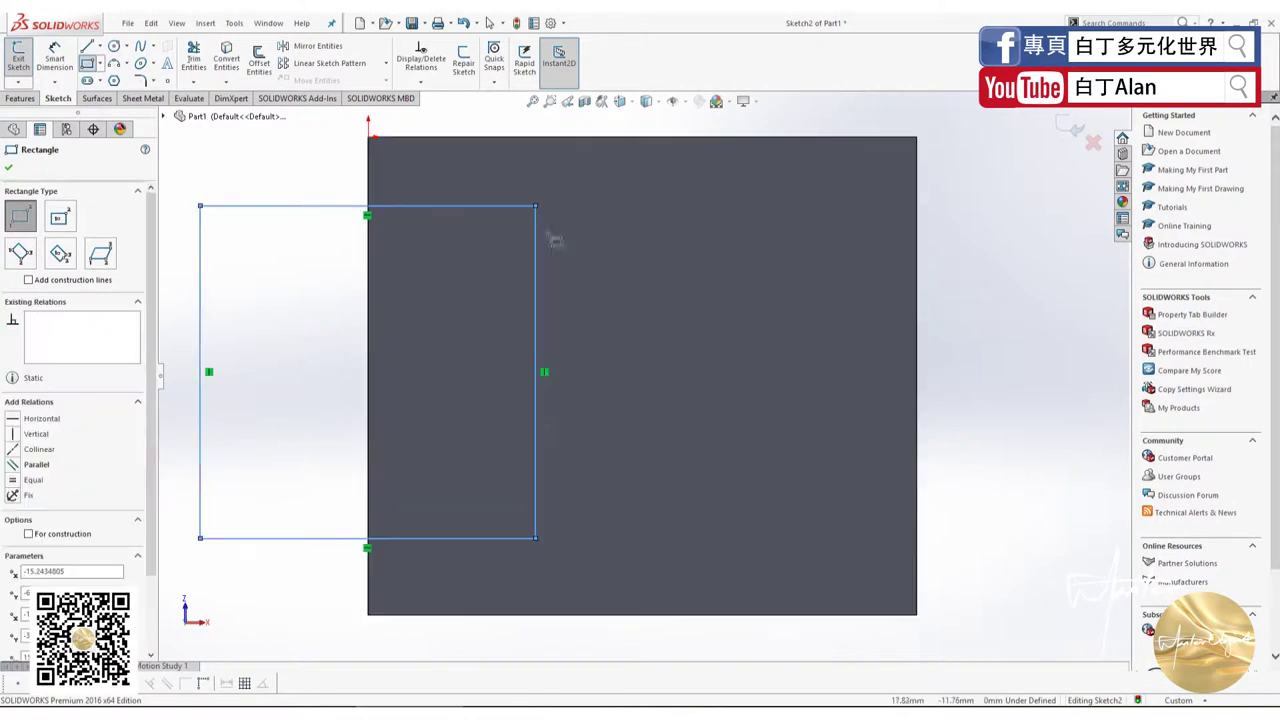
pyautogui.scroll(4, 700, 405)
pyautogui.click(700, 203)
pyautogui.click(851, 394)
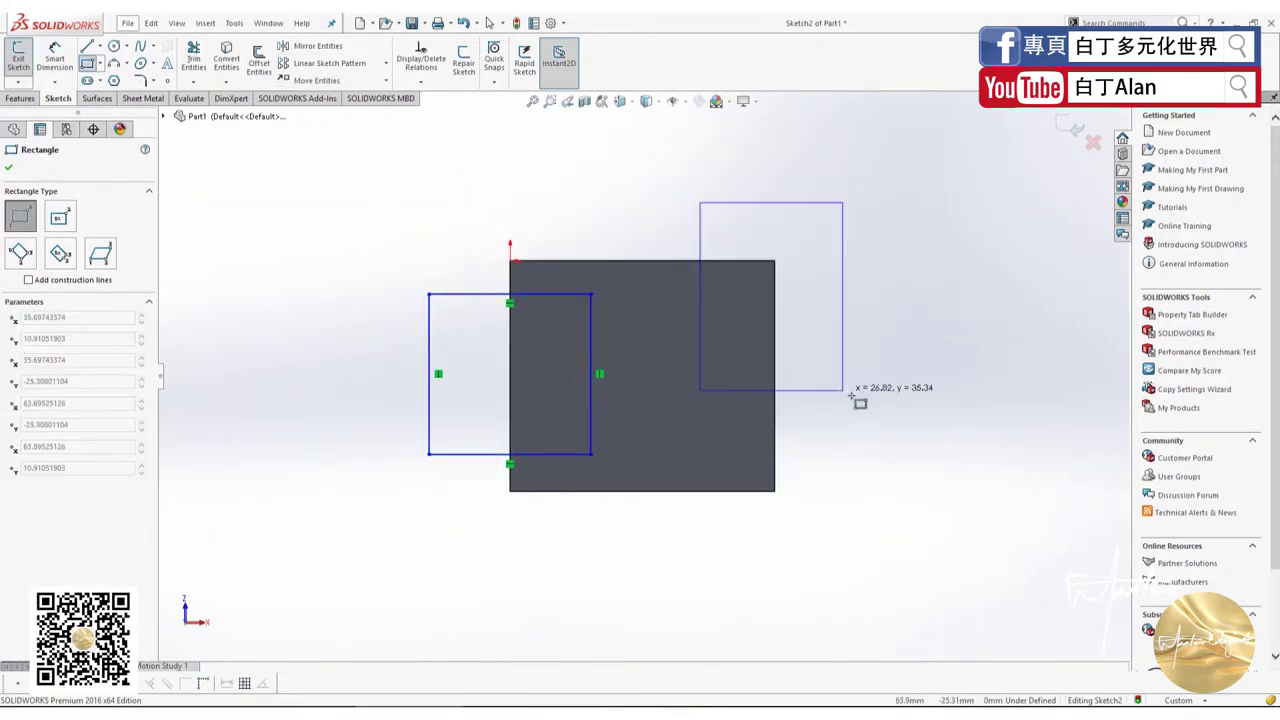
pyautogui.click(13, 167)
pyautogui.click(20, 98)
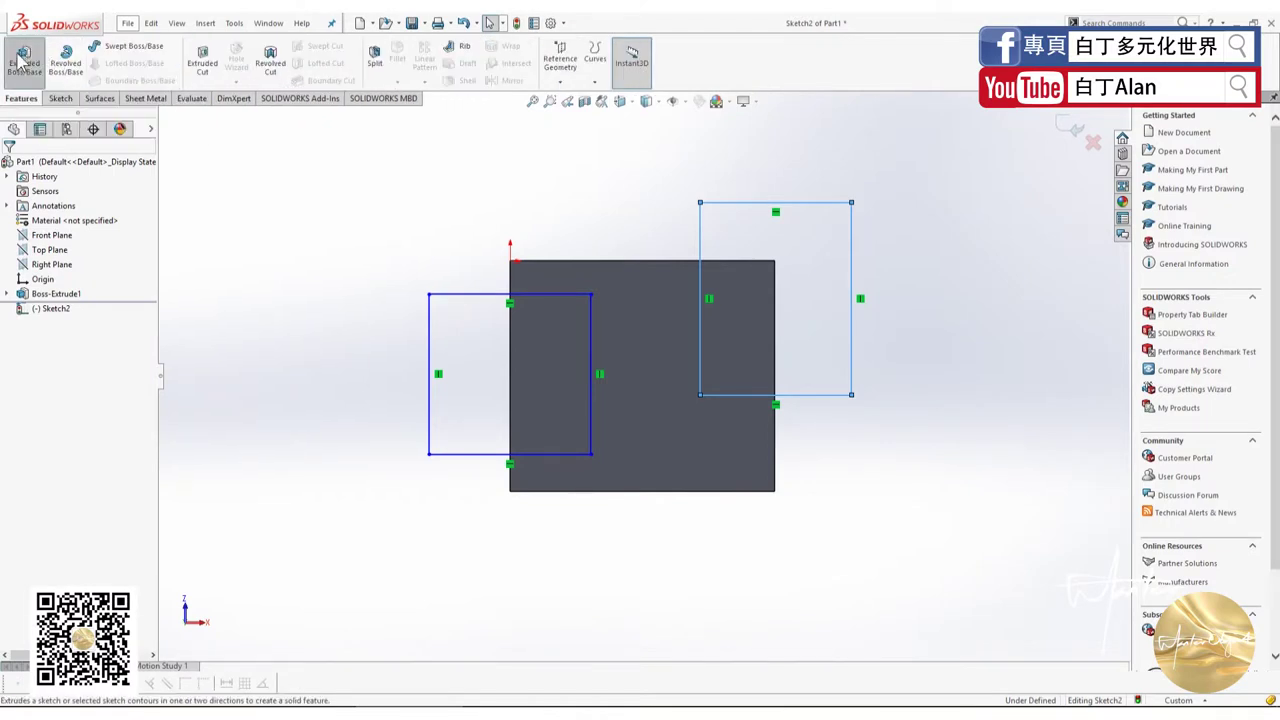
# Step: Extrude both rectangles 34 mm as Boss-Extrude2 joined to the cube
pyautogui.click(20, 60)
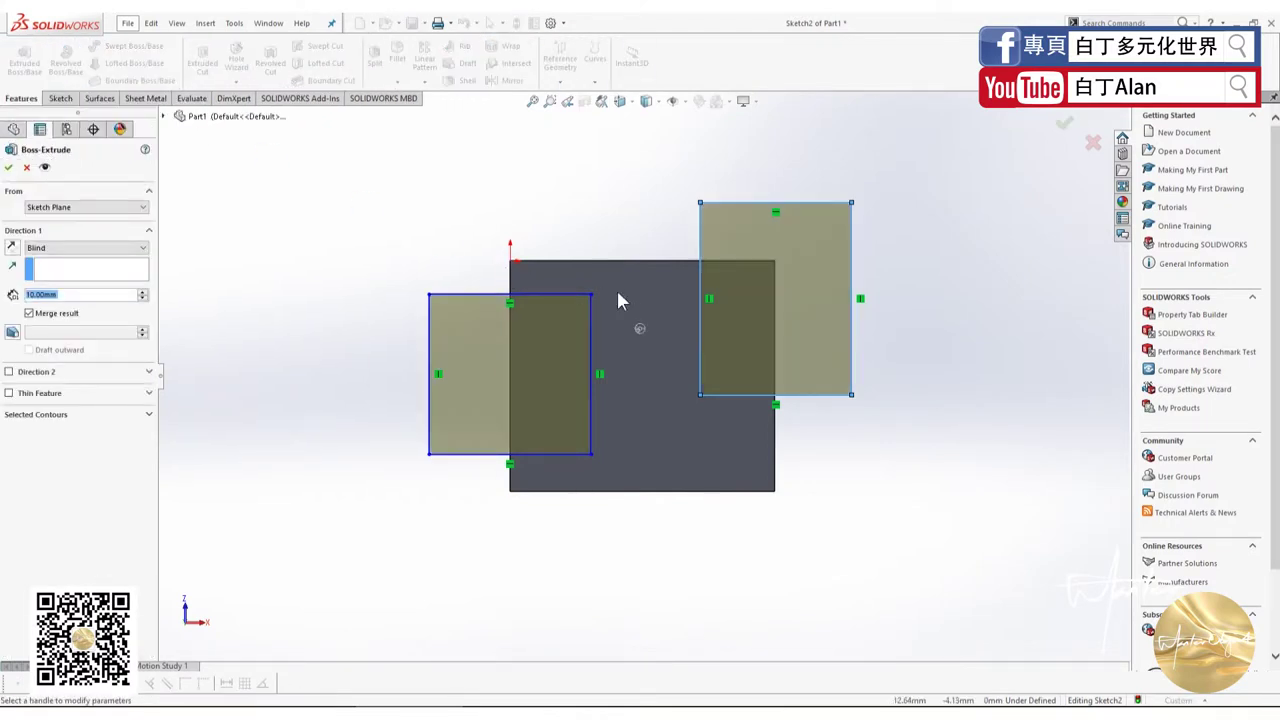
pyautogui.moveTo(549, 535); pyautogui.dragTo(655, 300)
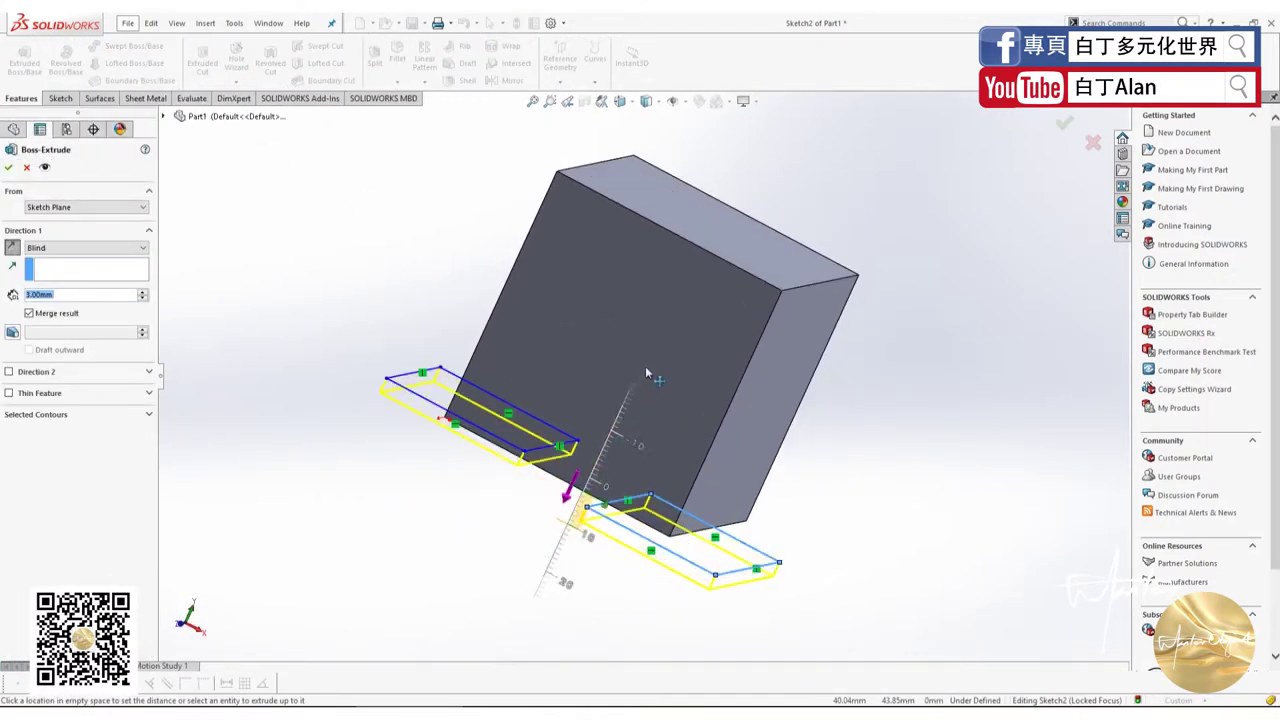
pyautogui.click(1064, 122)
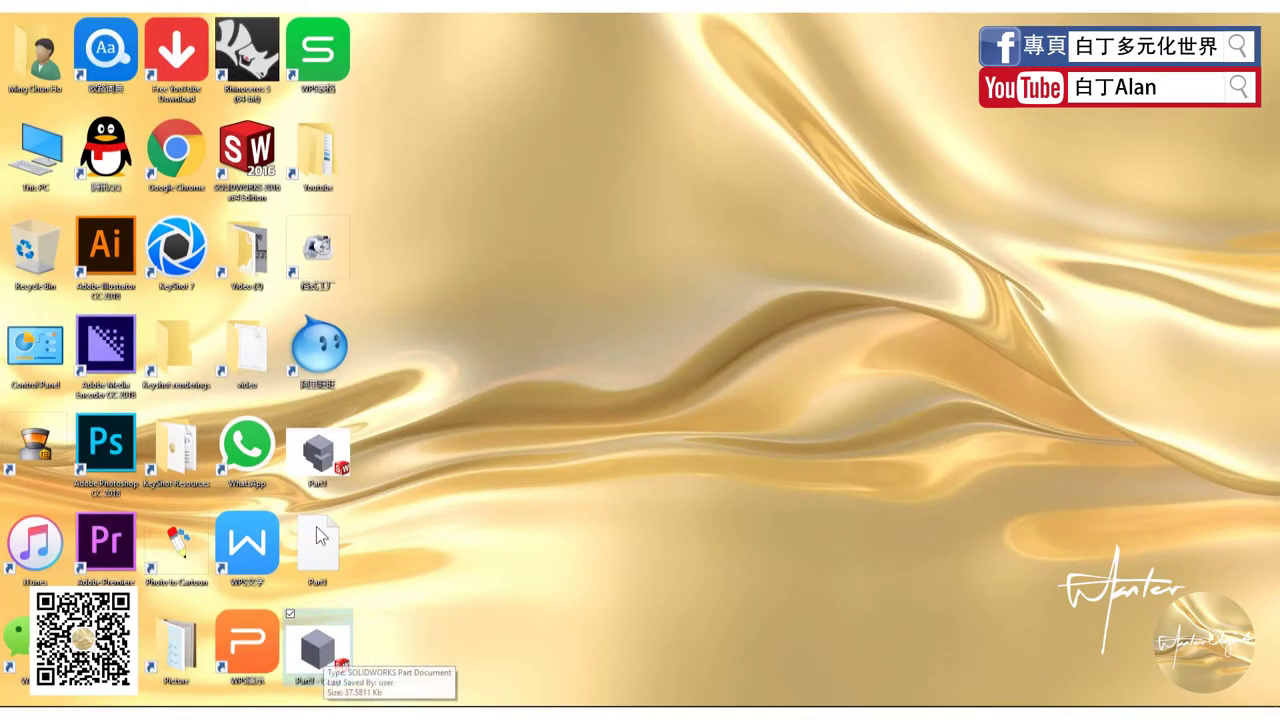
# Step: Bring the updated Part1.SLDPRT into KeyShot, with import set to Update Geometry
pyautogui.moveTo(325, 655); pyautogui.dragTo(350, 468)
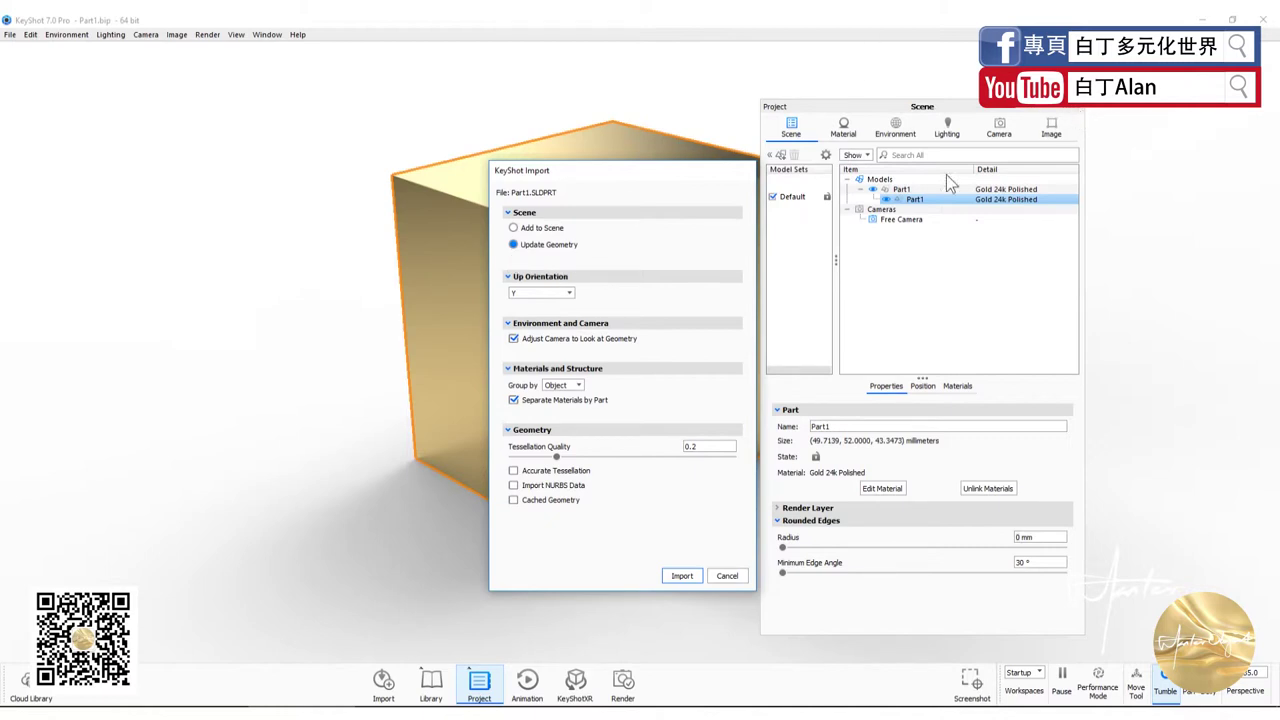
# Step: Import the updated Part1 geometry and set its Rounded Edges Radius to 1 mm
pyautogui.click(699, 580)
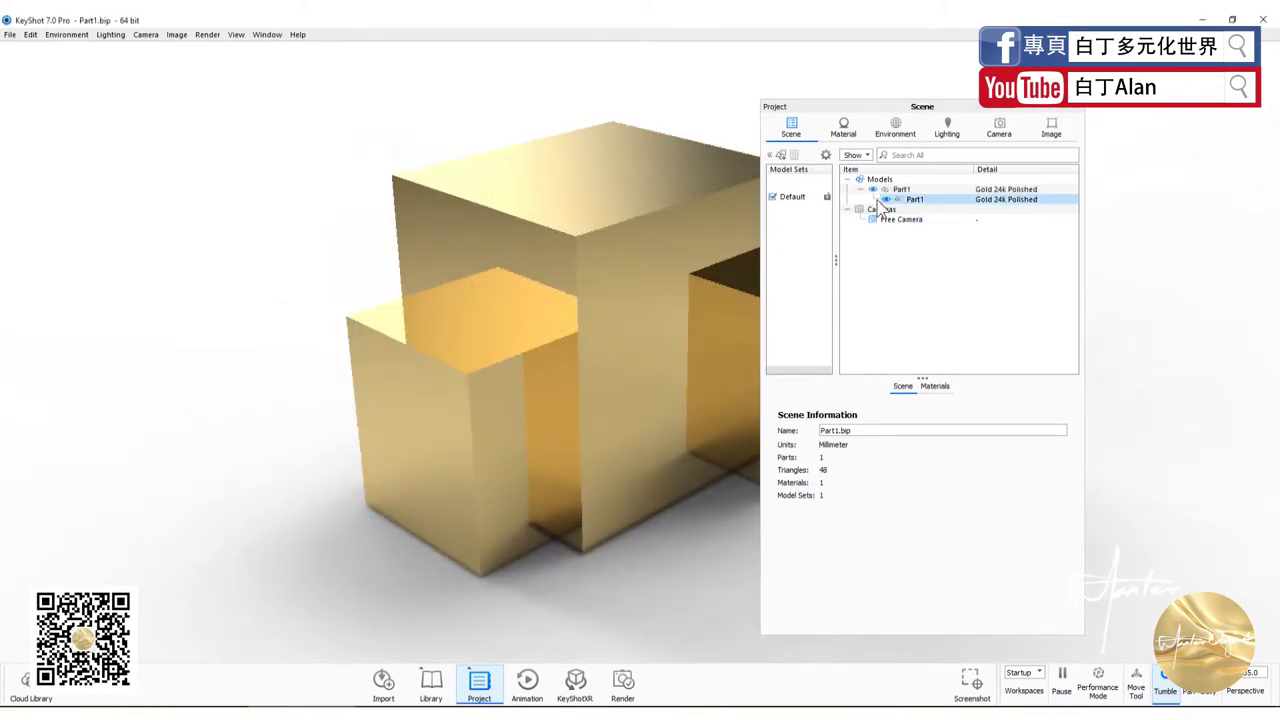
pyautogui.click(928, 204)
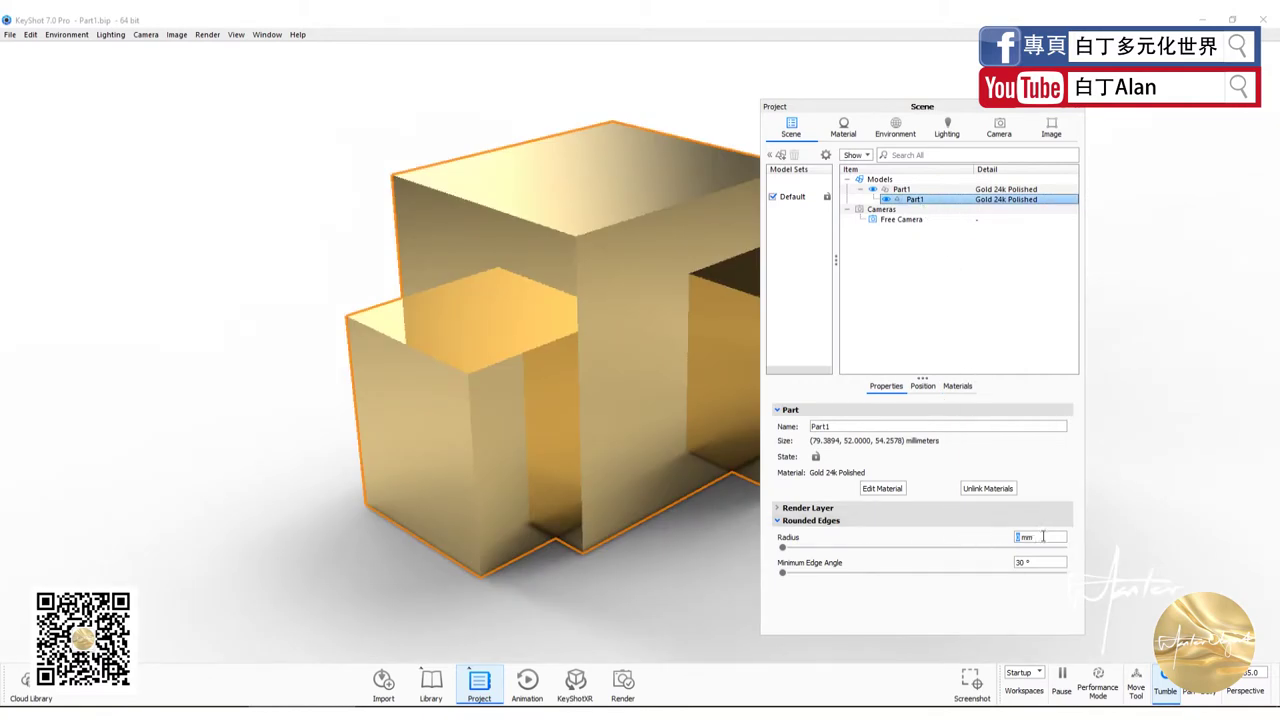
pyautogui.click(1026, 536)
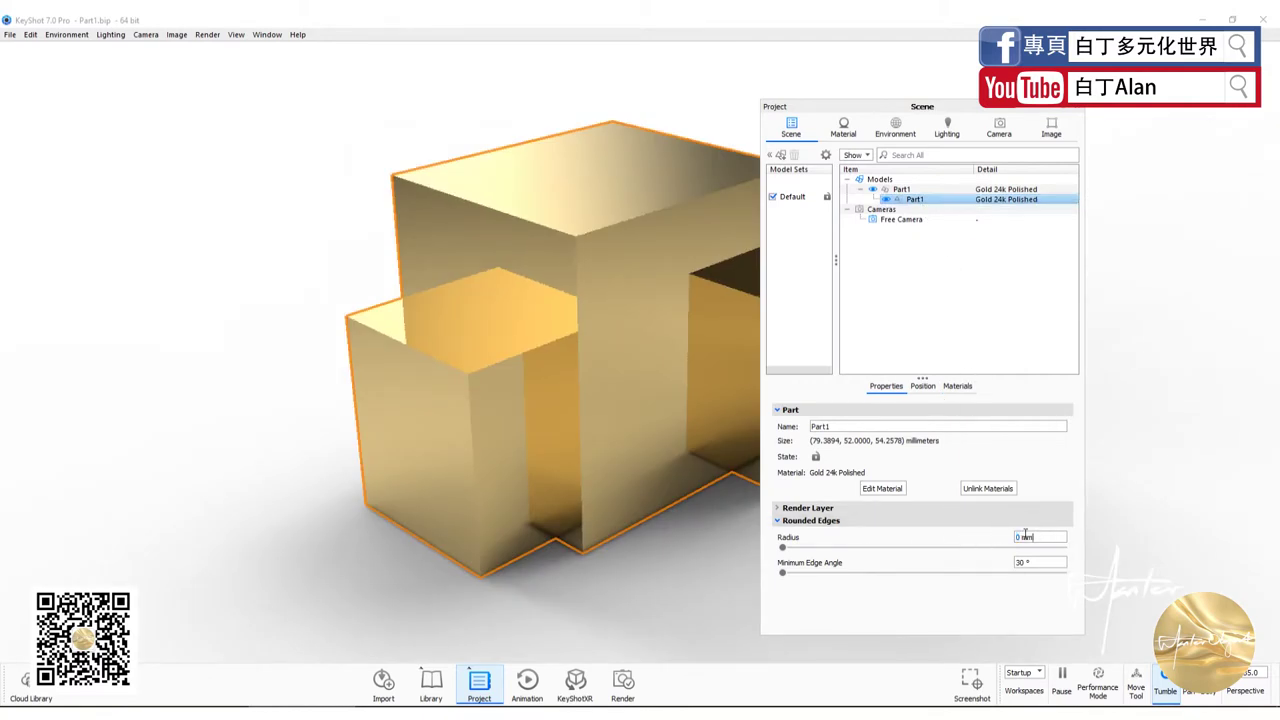
pyautogui.write('1')
pyautogui.press('Return')
pyautogui.moveTo(588, 472)
pyautogui.mouseDown()
pyautogui.moveTo(409, 441)
pyautogui.moveTo(860, 390)
pyautogui.mouseUp()
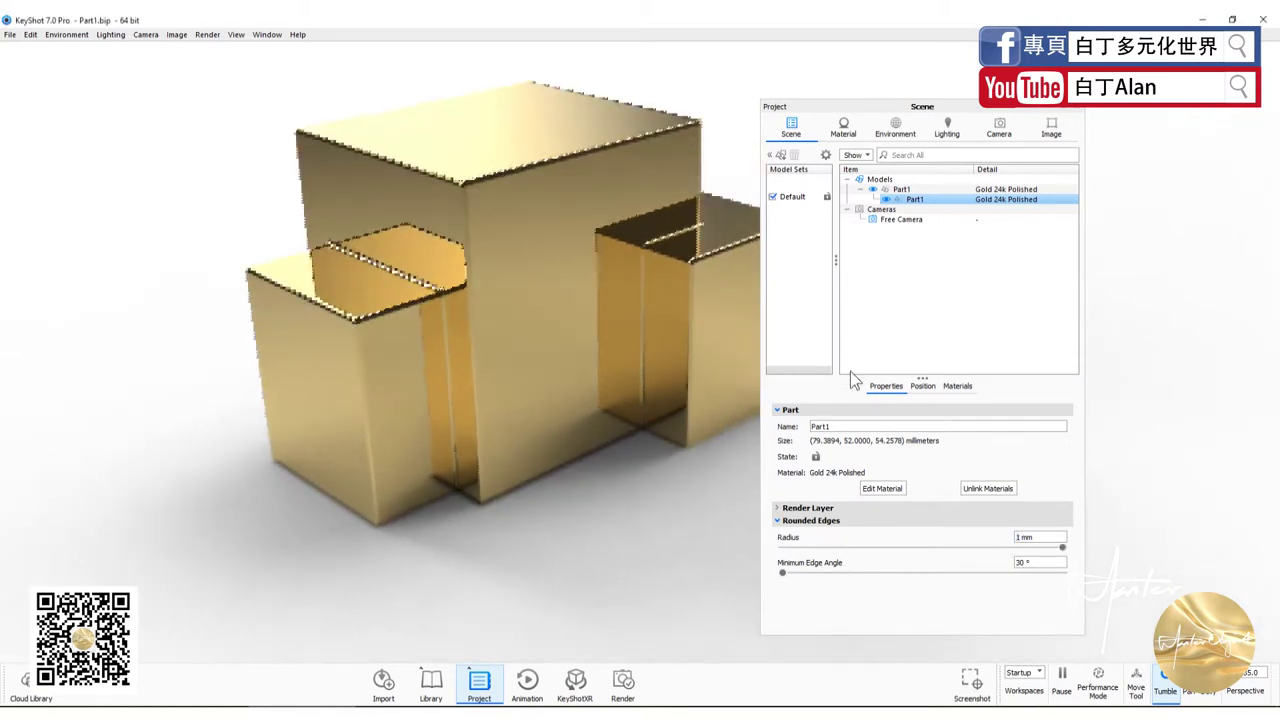
pyautogui.press('space')
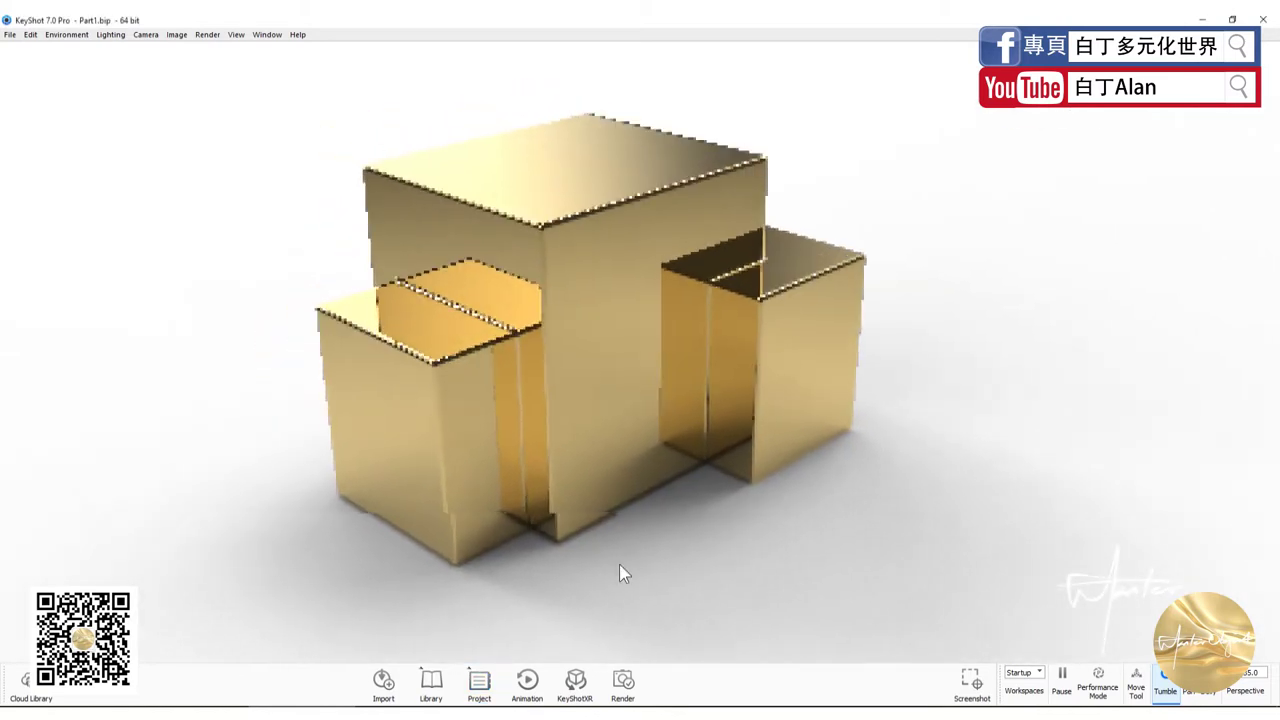
# Step: Recheck Part1's rounded edges radius value in the scene properties
pyautogui.click(479, 680)
pyautogui.doubleClick(1035, 539)
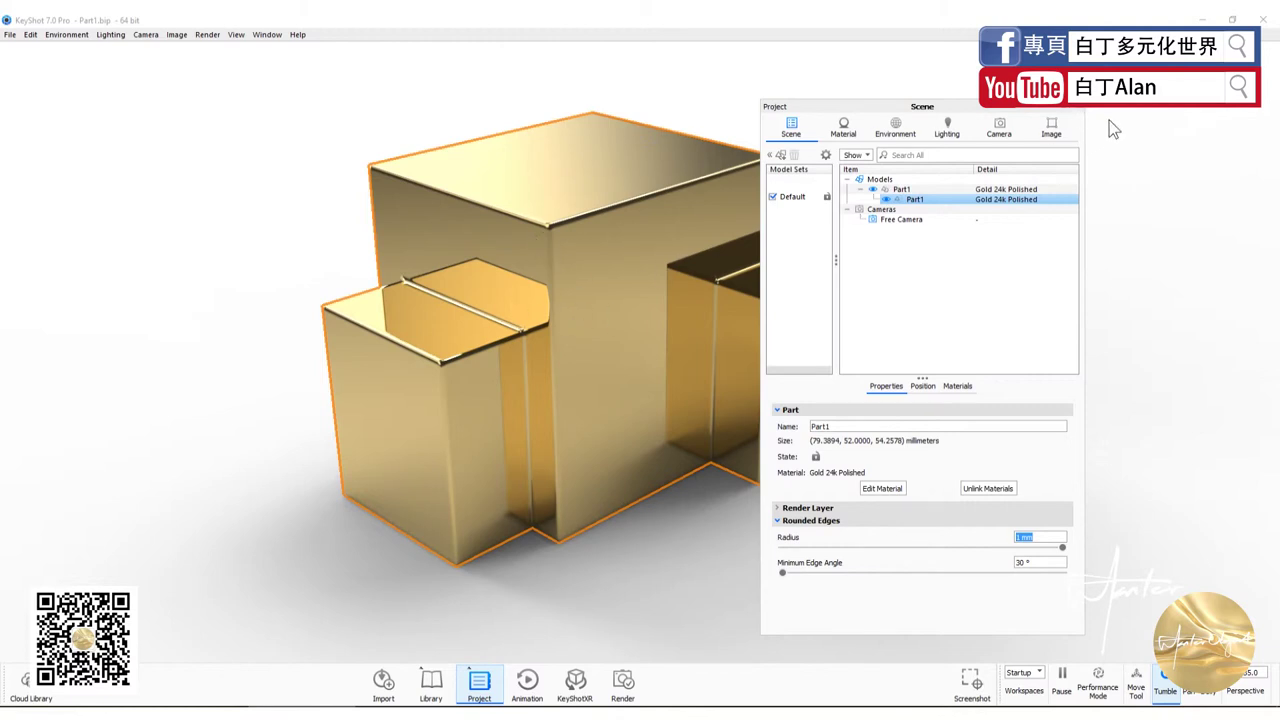
pyautogui.press('space')
# Step: Tumble the gold model to inspect its rounded edges from several angles, then minimise KeyShot
pyautogui.moveTo(862, 306); pyautogui.dragTo(749, 480)
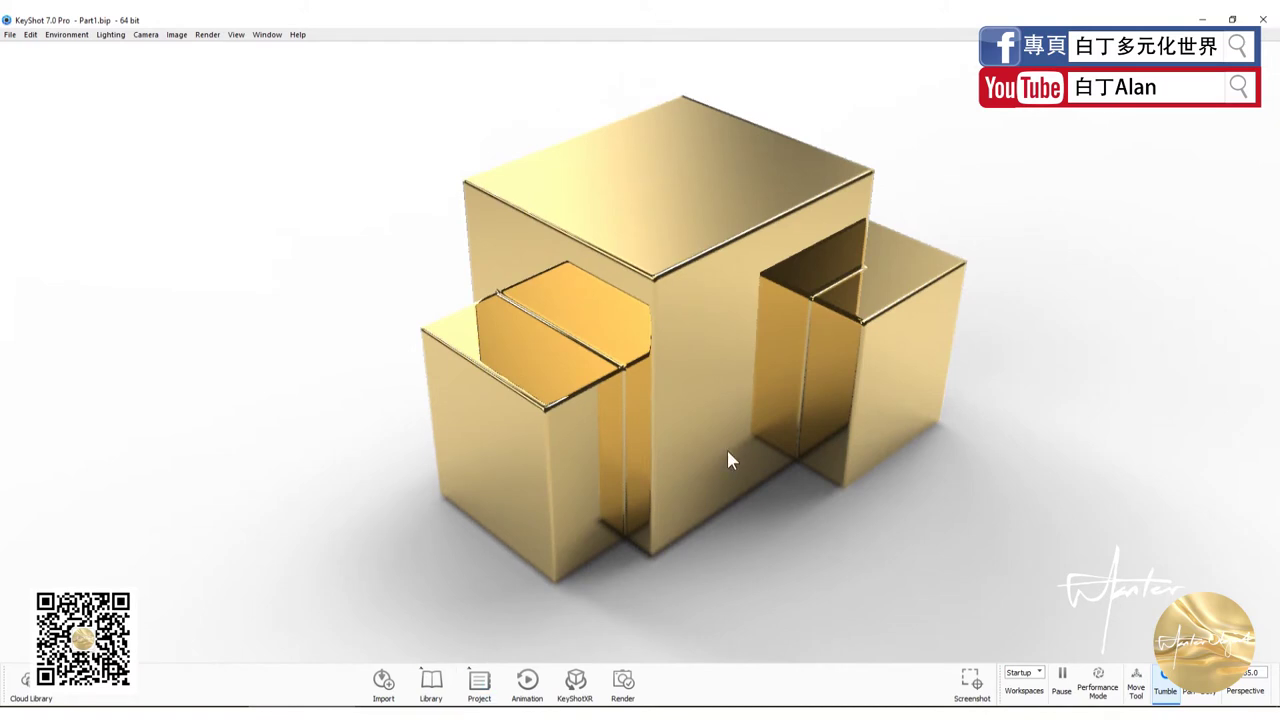
pyautogui.click(479, 682)
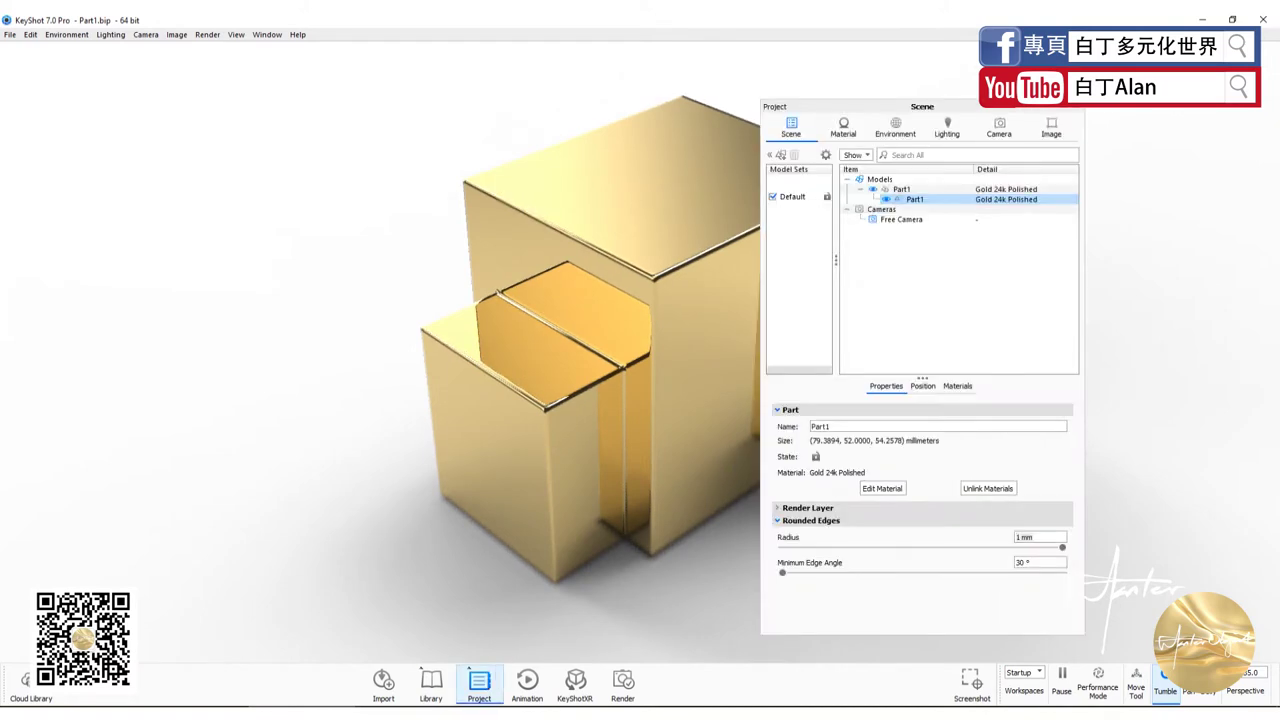
pyautogui.click(1081, 107)
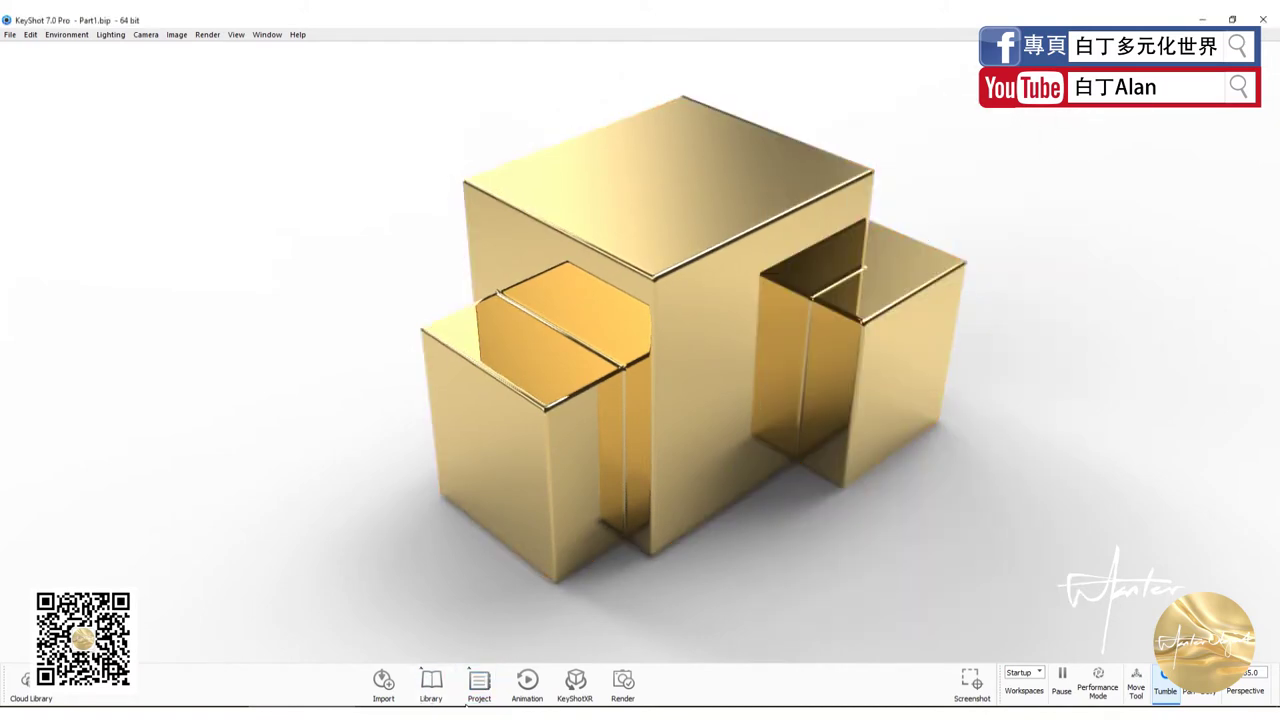
pyautogui.moveTo(638, 481); pyautogui.dragTo(652, 436)
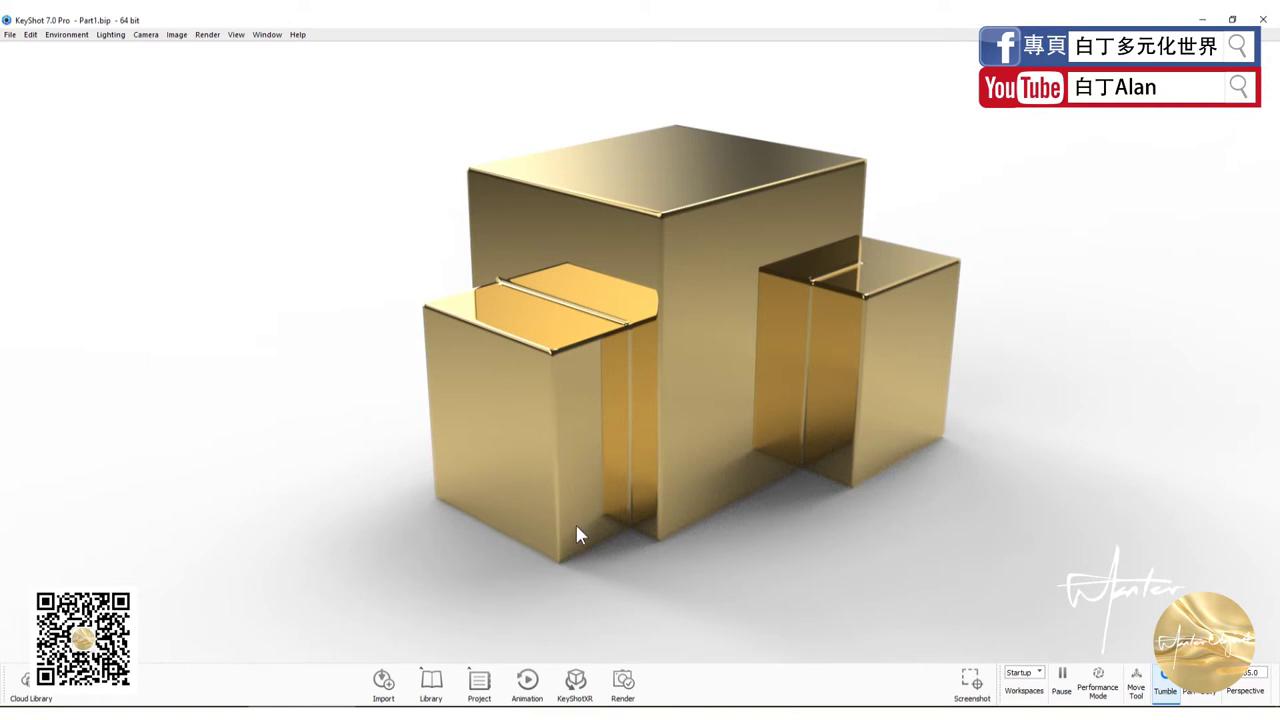
pyautogui.moveTo(697, 433); pyautogui.dragTo(692, 449)
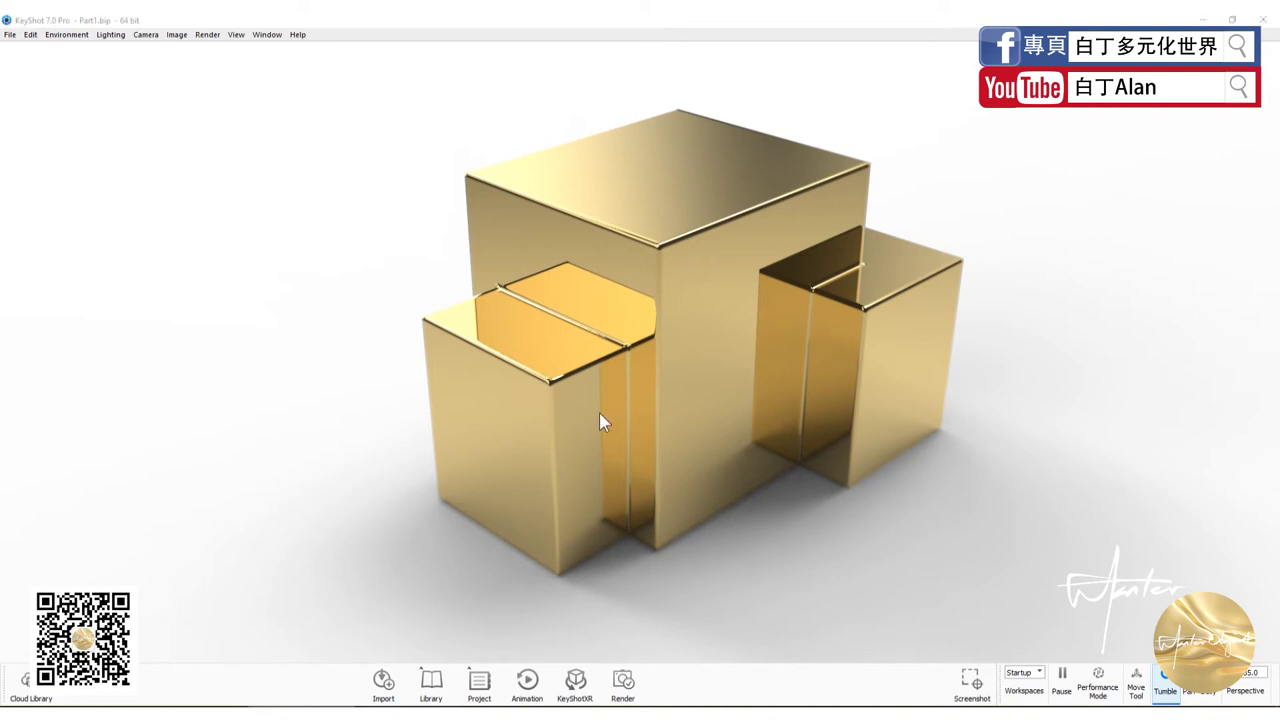
pyautogui.click(405, 707)
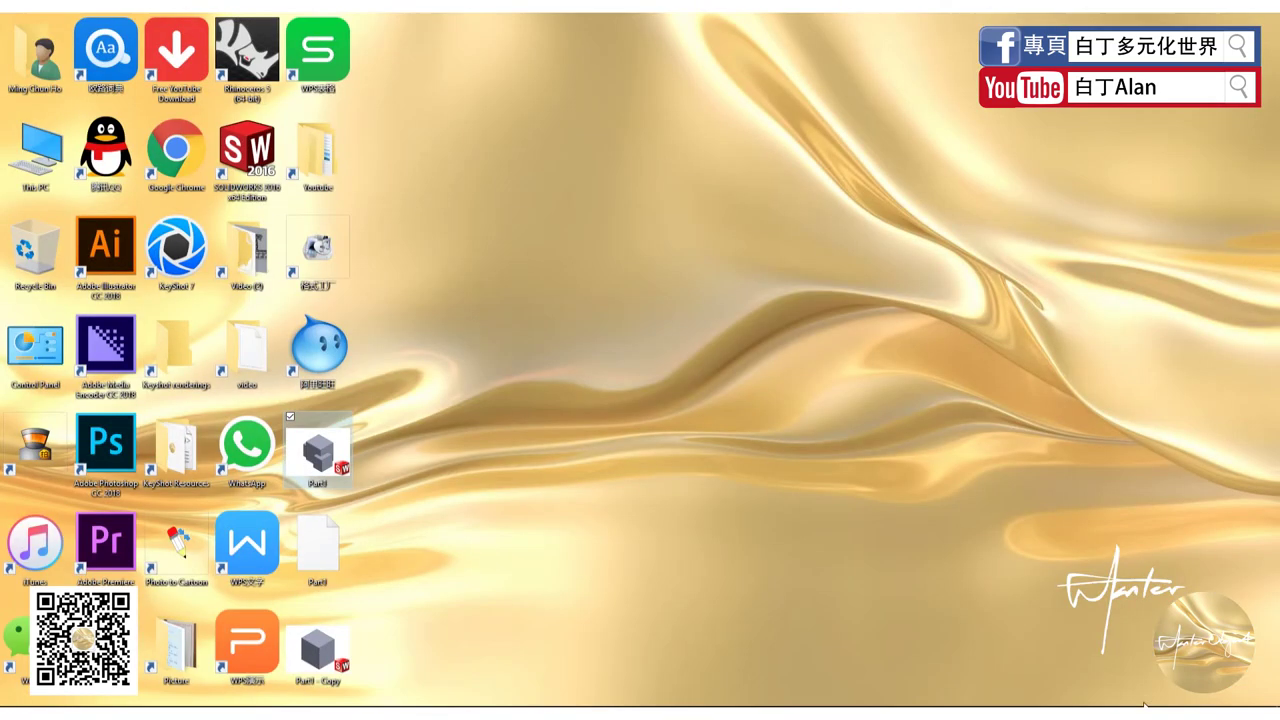
# Step: Open Part1 in SolidWorks and show the cube with its two boxes in front view
pyautogui.doubleClick(318, 650)
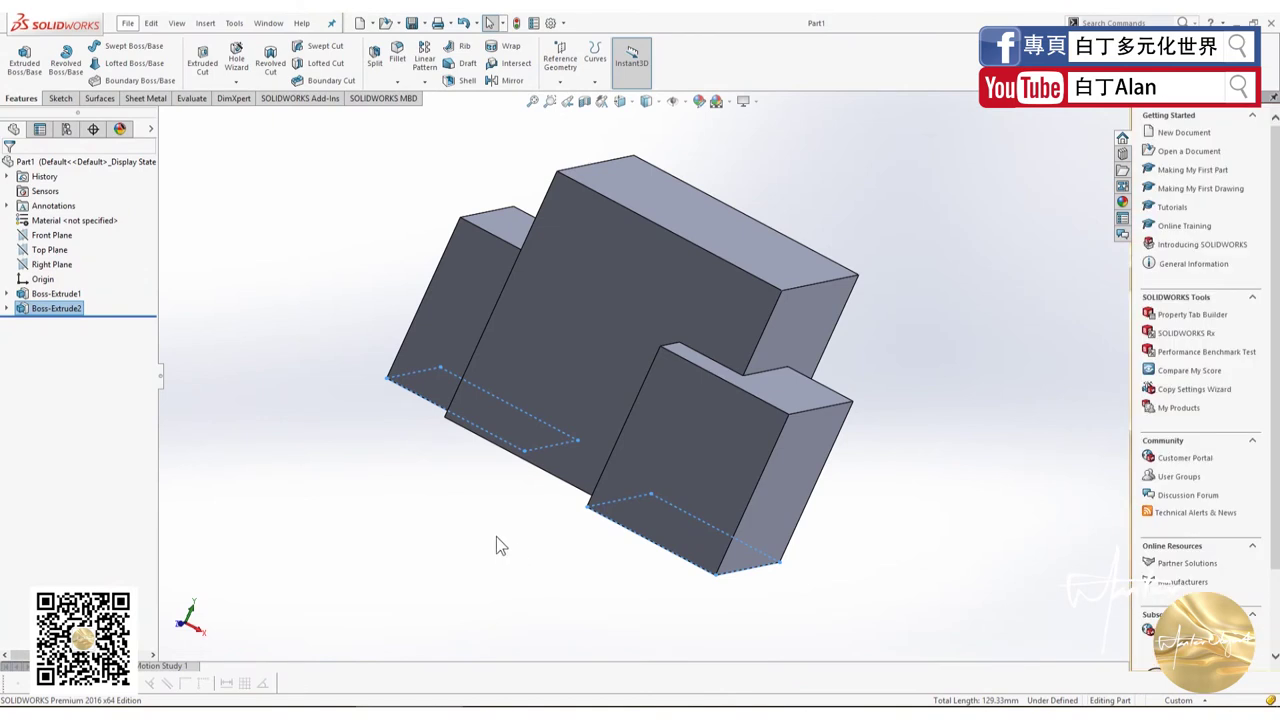
pyautogui.moveTo(837, 287); pyautogui.dragTo(715, 351, button='middle')
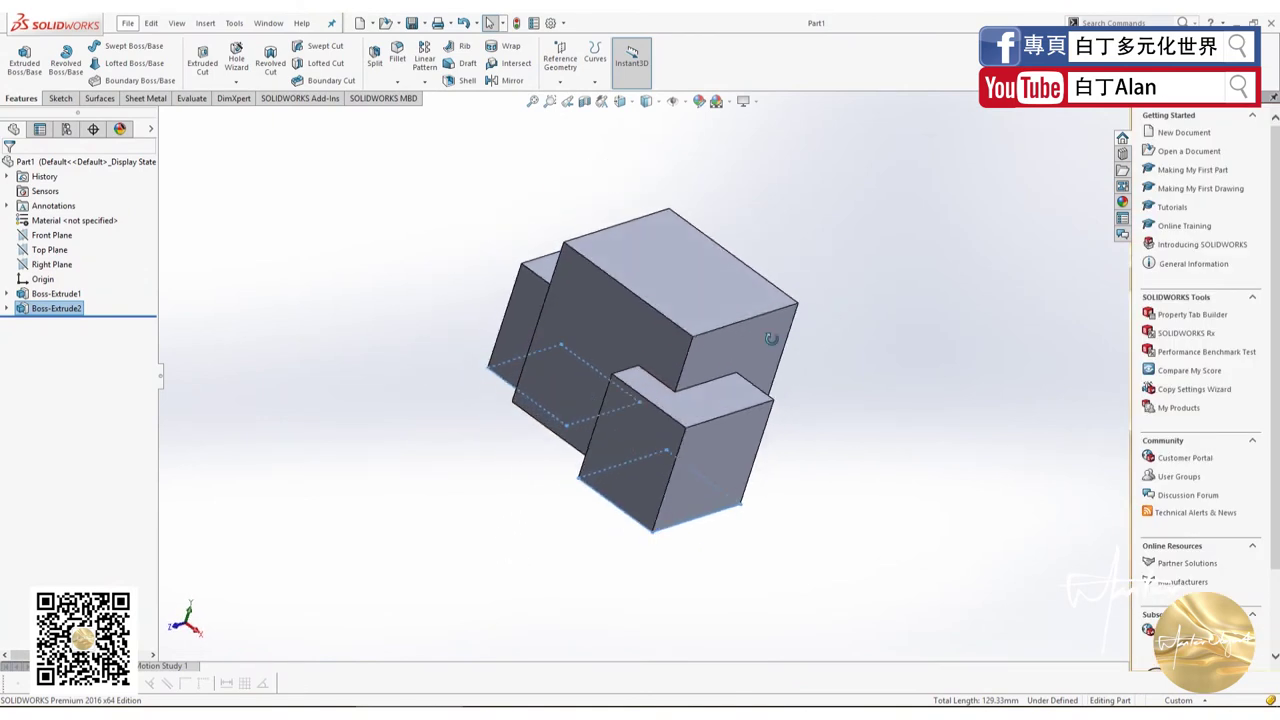
pyautogui.scroll(-5, 715, 351)
pyautogui.scroll(4, 767, 319)
pyautogui.moveTo(767, 319)
pyautogui.mouseDown(button='middle')
pyautogui.moveTo(666, 437)
pyautogui.moveTo(547, 490)
pyautogui.mouseUp(button='middle')
pyautogui.hotkey('ctrl', '1')
pyautogui.click(532, 592)
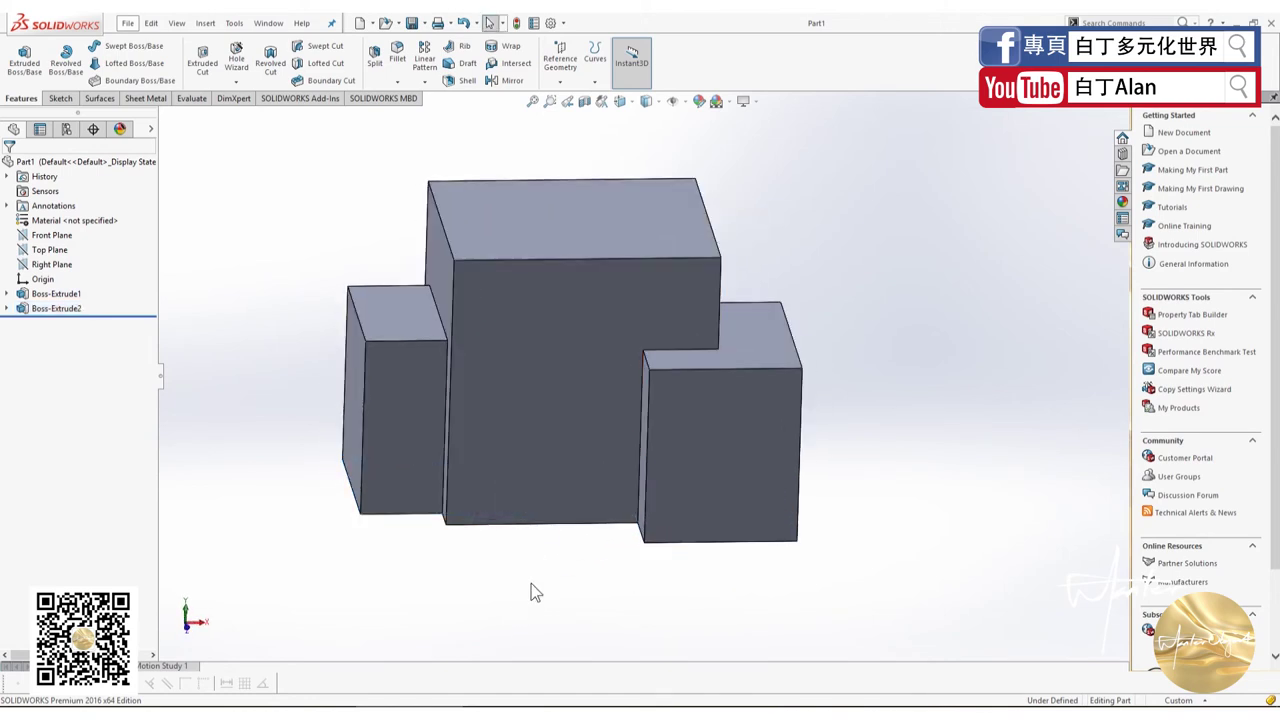